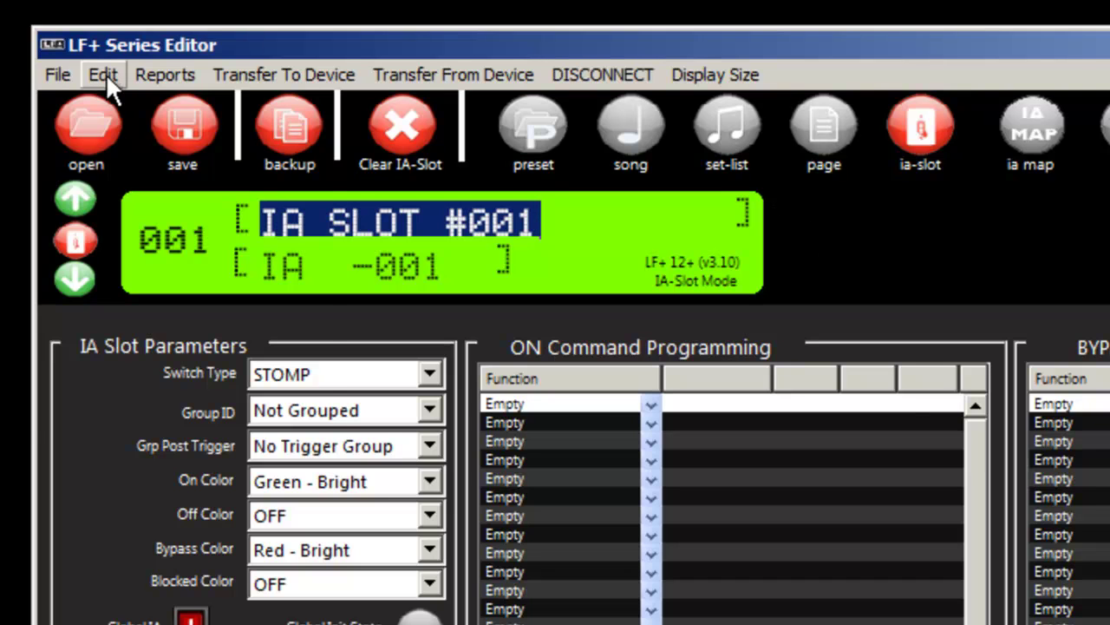
- Open the Auto-Program Wizard and set the sync device type to Kemper KPA on MIDI channel 2
left_click(50, 74)
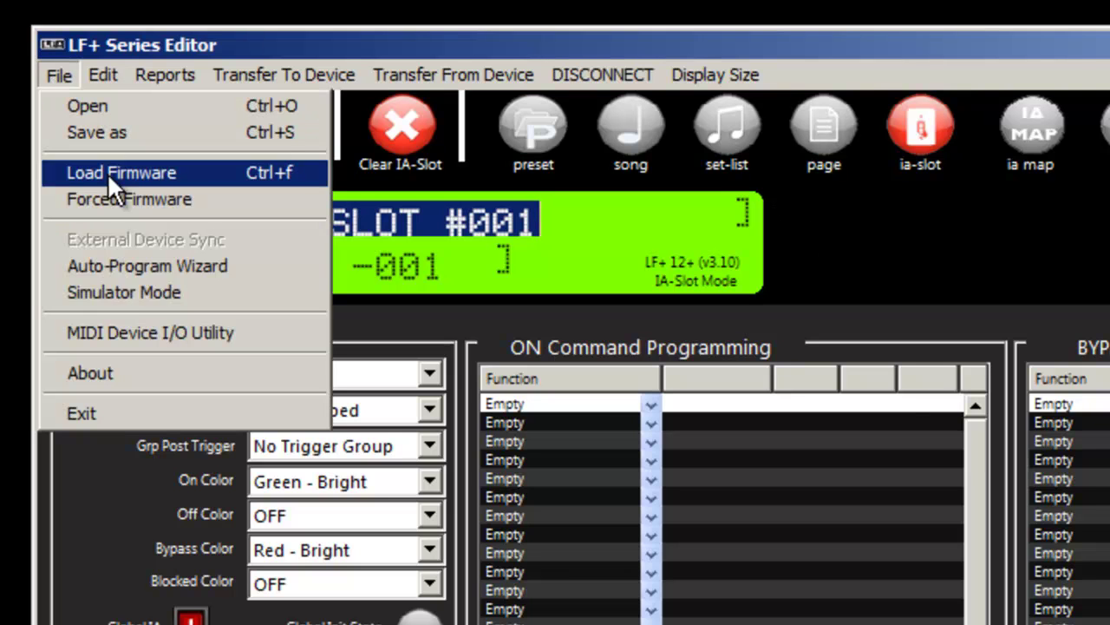
left_click(136, 263)
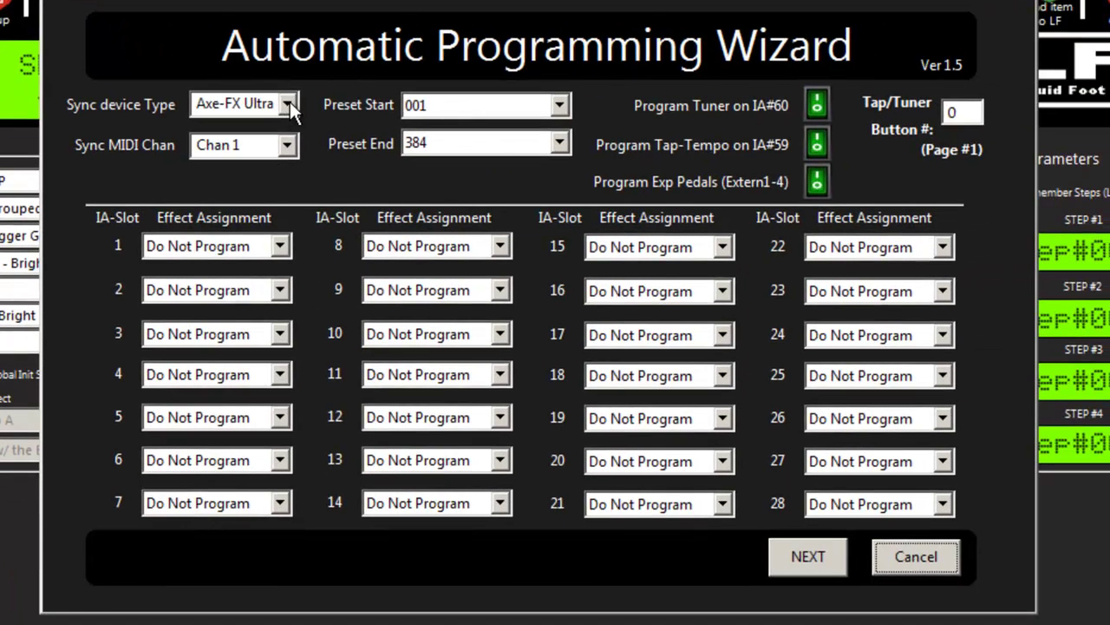
left_click(289, 101)
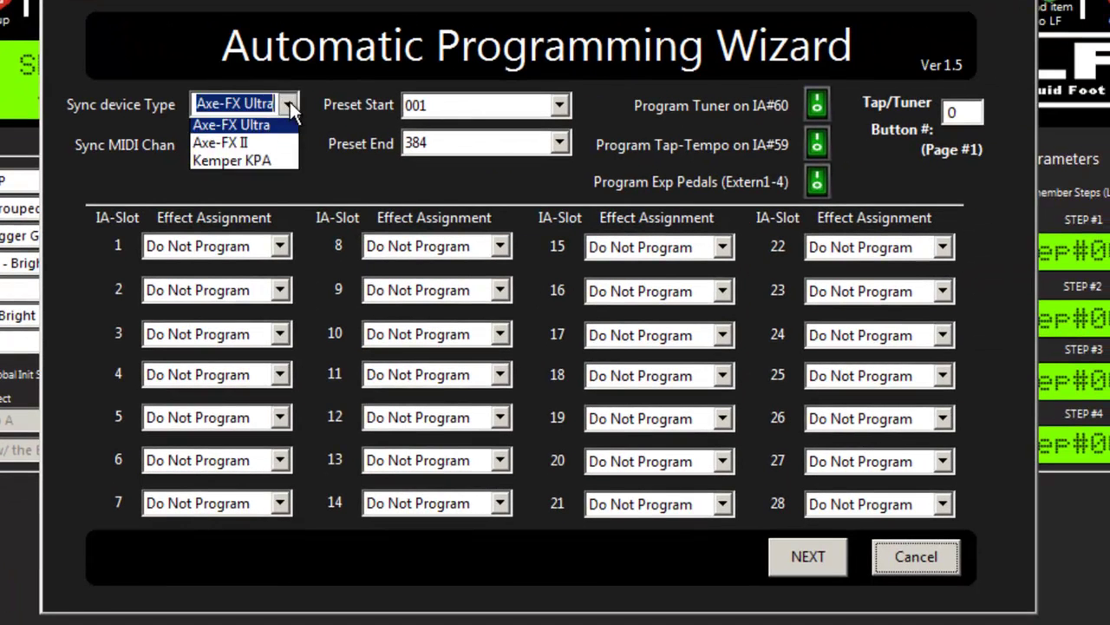
left_click(272, 159)
left_click(288, 146)
left_click(256, 188)
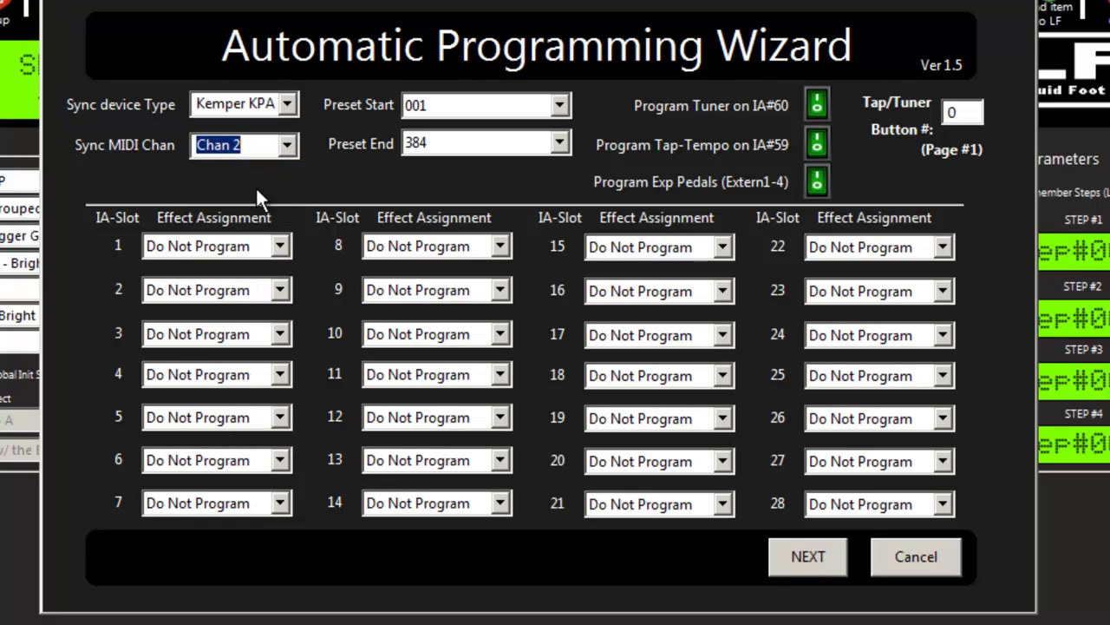
- Set the preset end to 020, disable programming of the expression pedals, and set the Tap/Tuner button number to 9
left_click(559, 144)
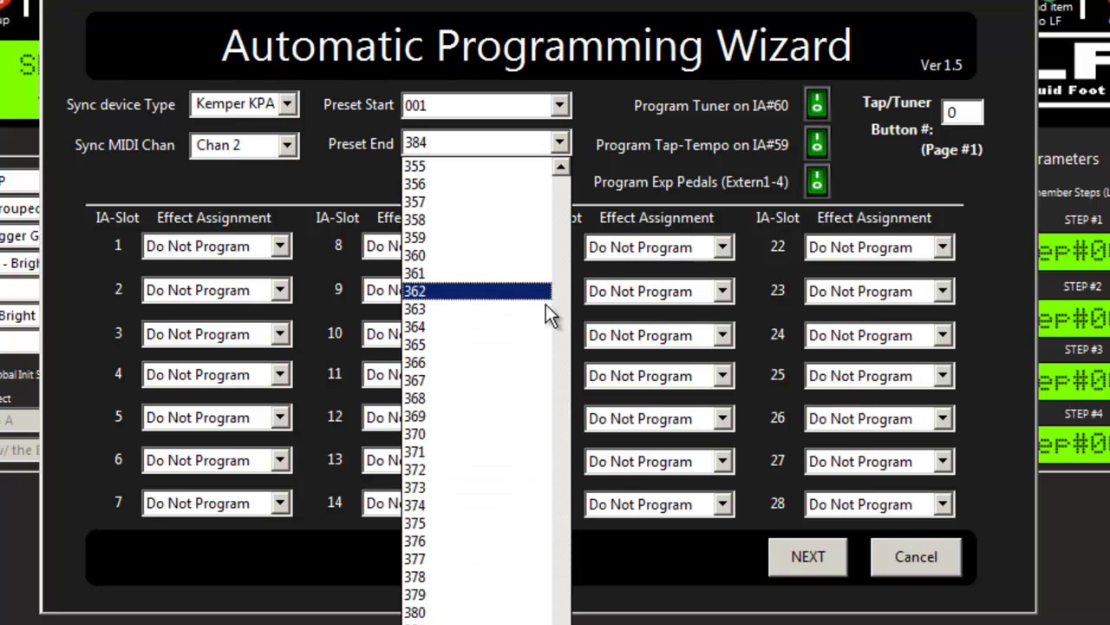
left_click_drag(562, 624, 544, 161)
left_click(457, 505)
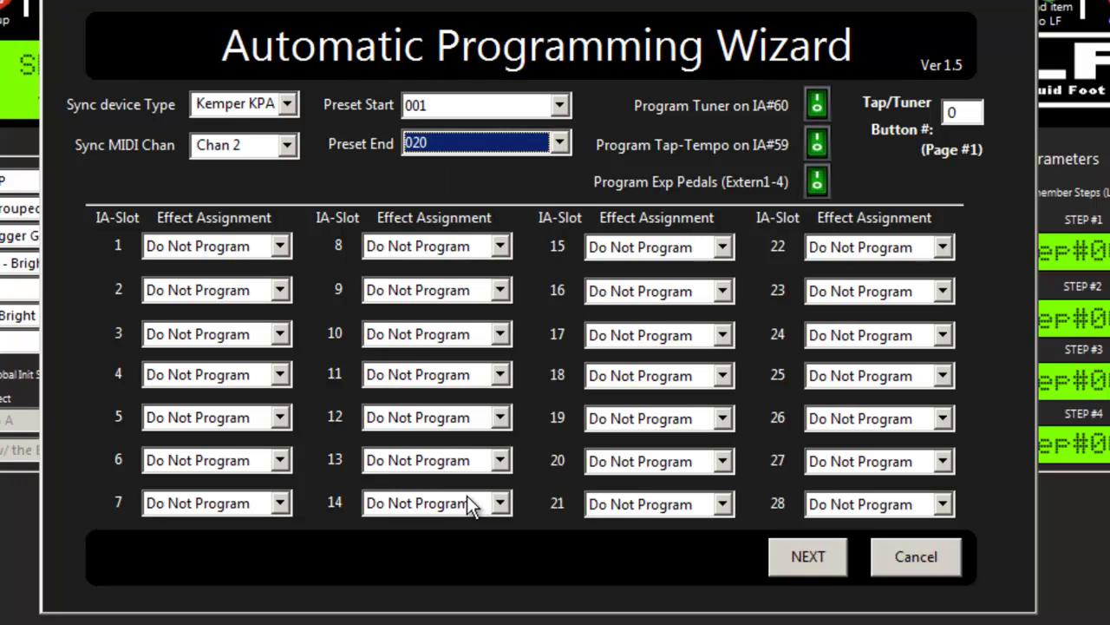
left_click(818, 182)
left_click(952, 113)
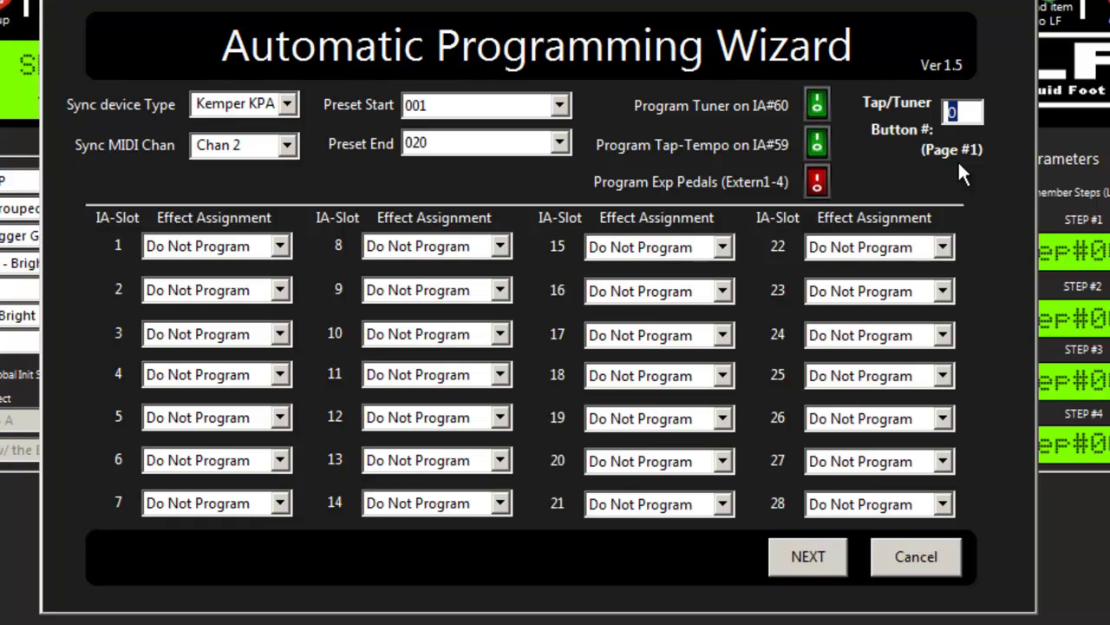
type("9")
- Assign Stomp A, Stomp B, Stomp C and Stomp D Bypass to IA-slots 1 through 4
left_click(283, 252)
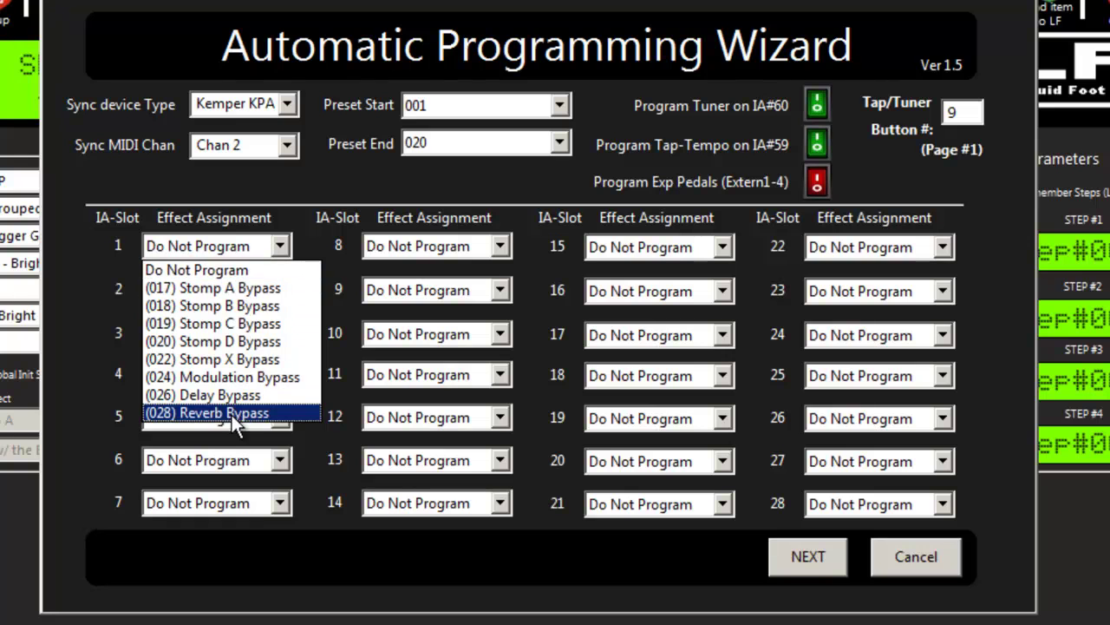
left_click(230, 288)
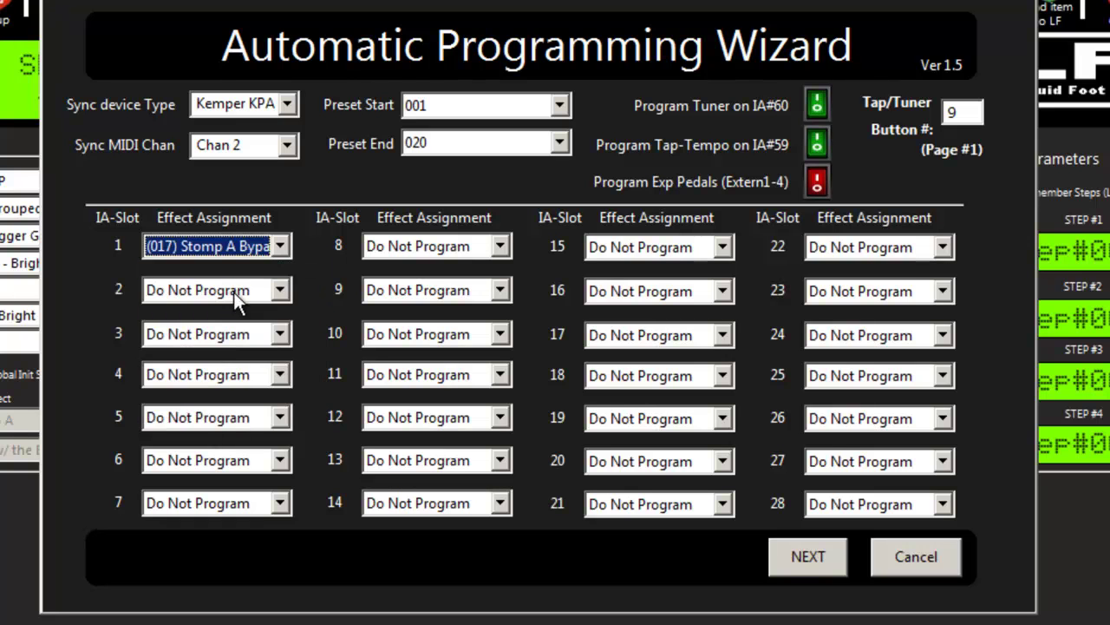
left_click(278, 290)
left_click(232, 351)
left_click(281, 334)
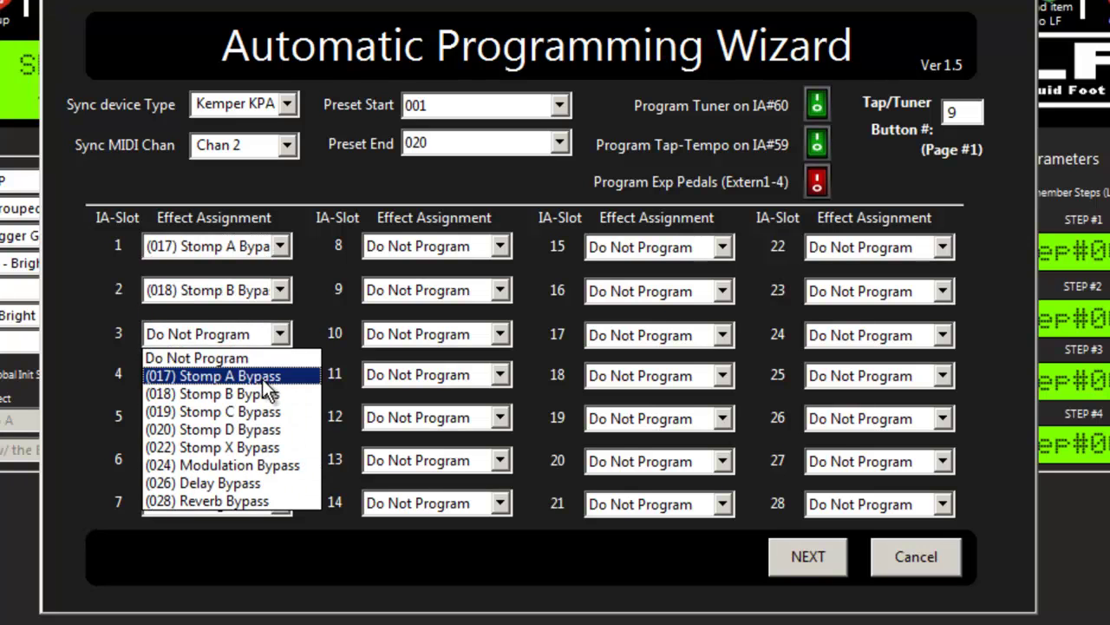
left_click(256, 413)
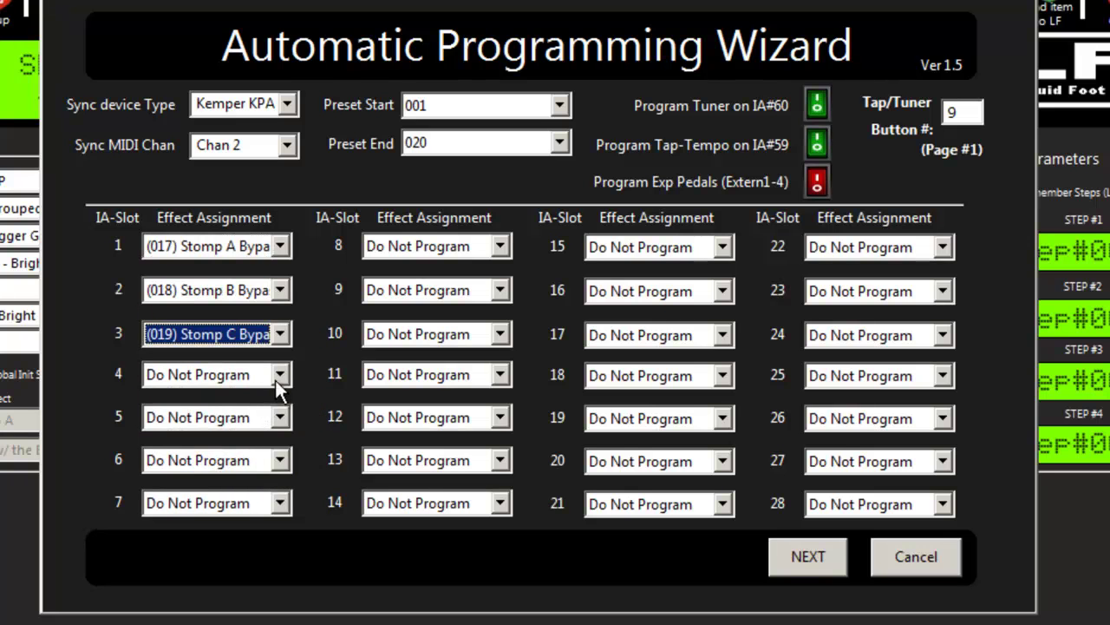
left_click(275, 380)
left_click(232, 469)
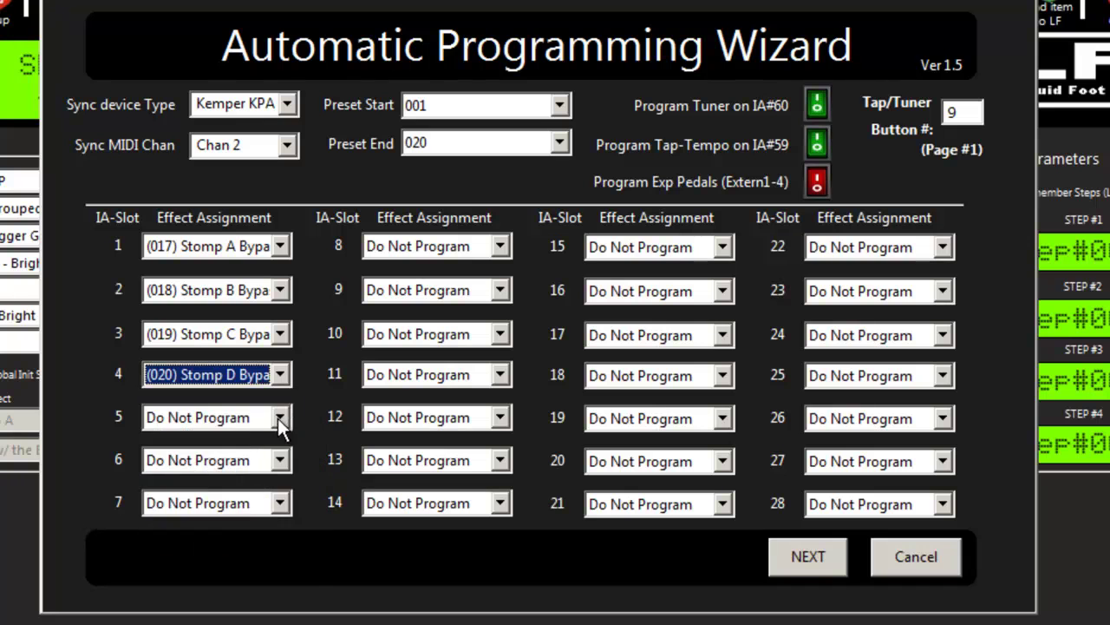
- Assign Stomp X, Modulation, Delay and Reverb Bypass to IA-slots 5 through 8
left_click(277, 422)
left_click(248, 533)
left_click(280, 460)
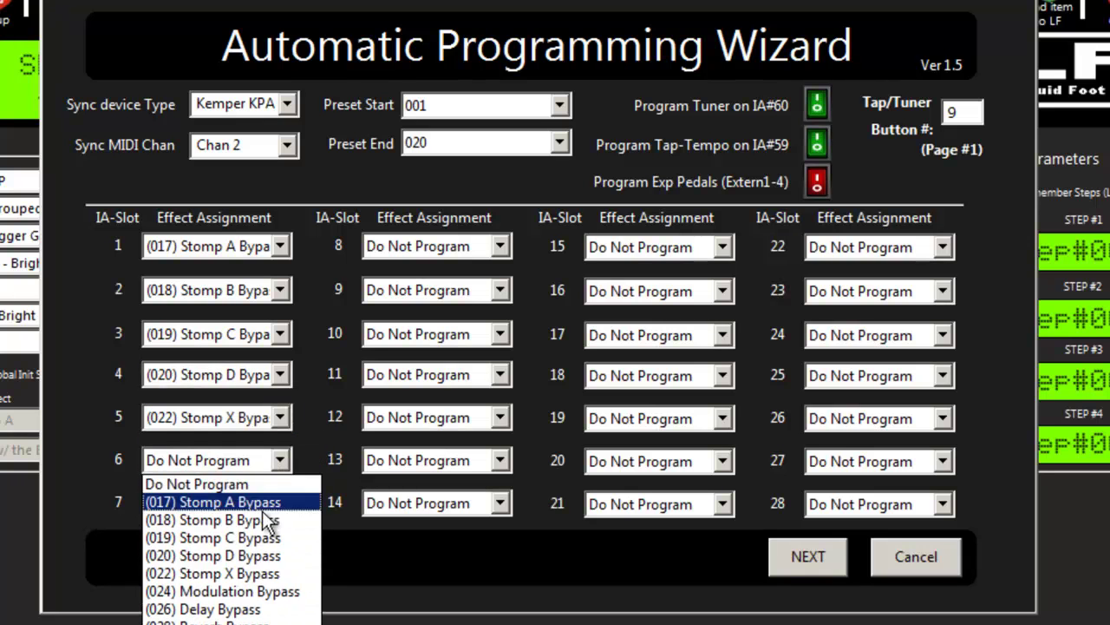
left_click(252, 591)
left_click(280, 503)
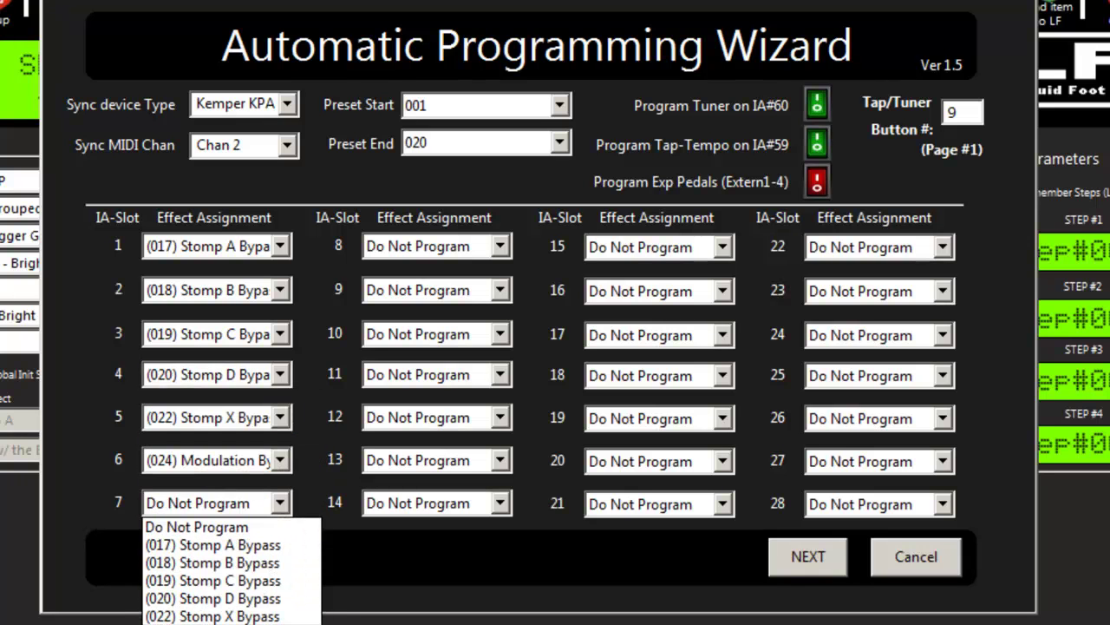
left_click(209, 624)
left_click(494, 250)
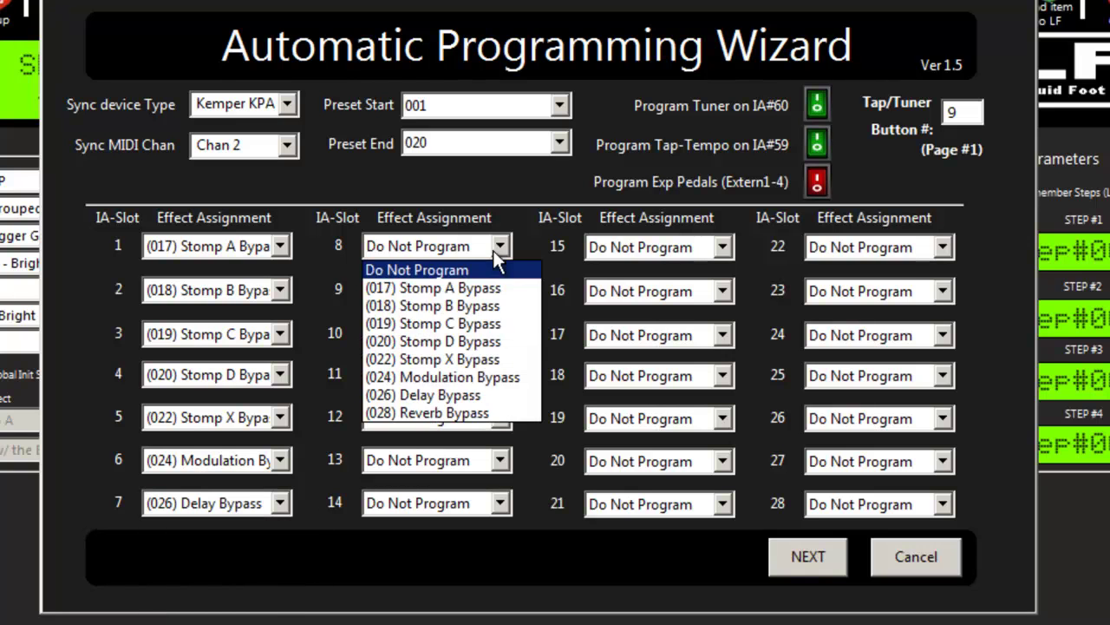
left_click(457, 411)
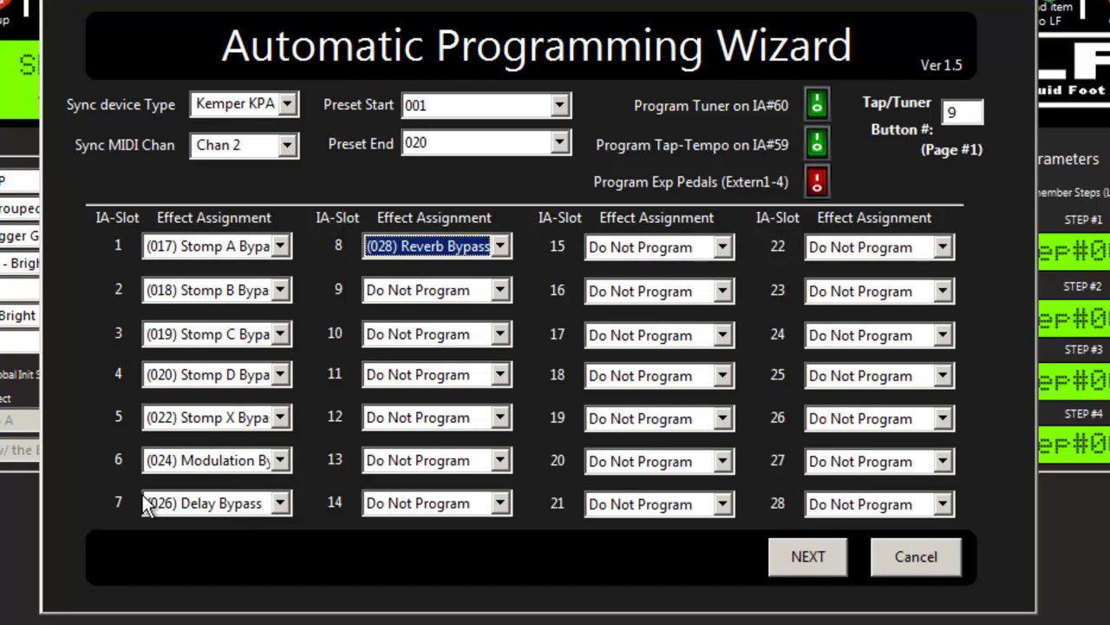
- Keep Stomp A Bypass on IA-slot 1, continue to the checklist and process the auto-program
left_click(256, 249)
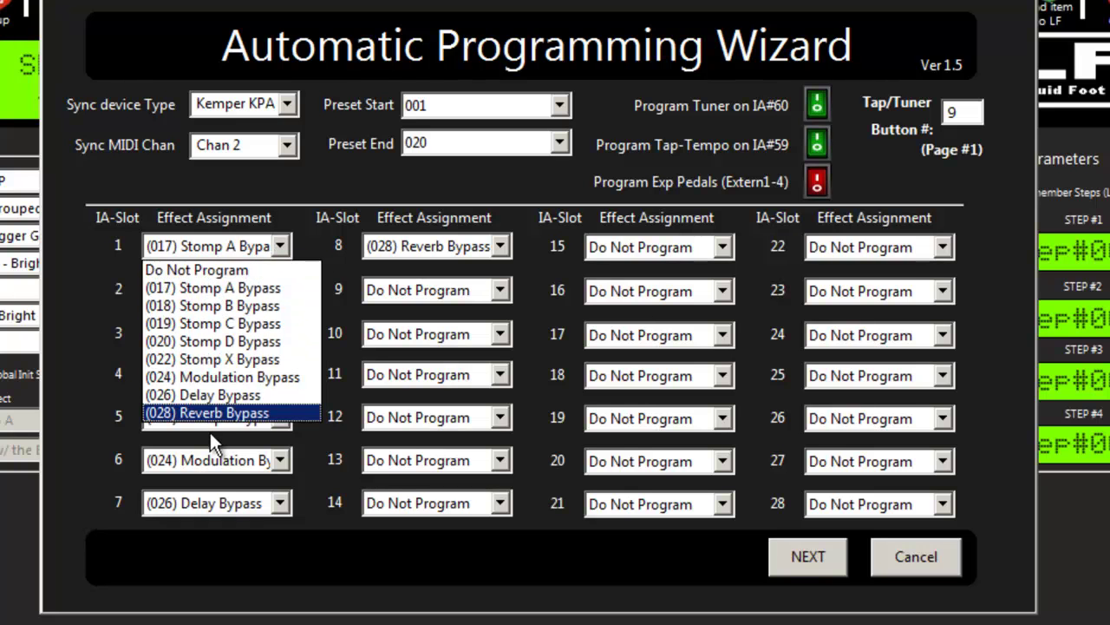
left_click(207, 289)
left_click(811, 562)
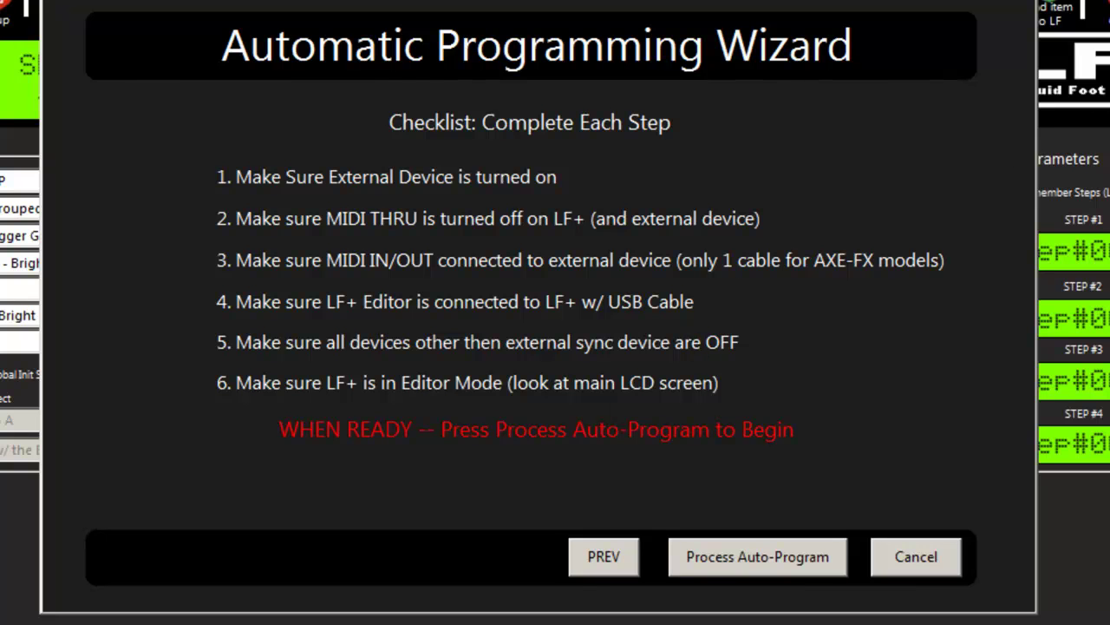
left_click(739, 558)
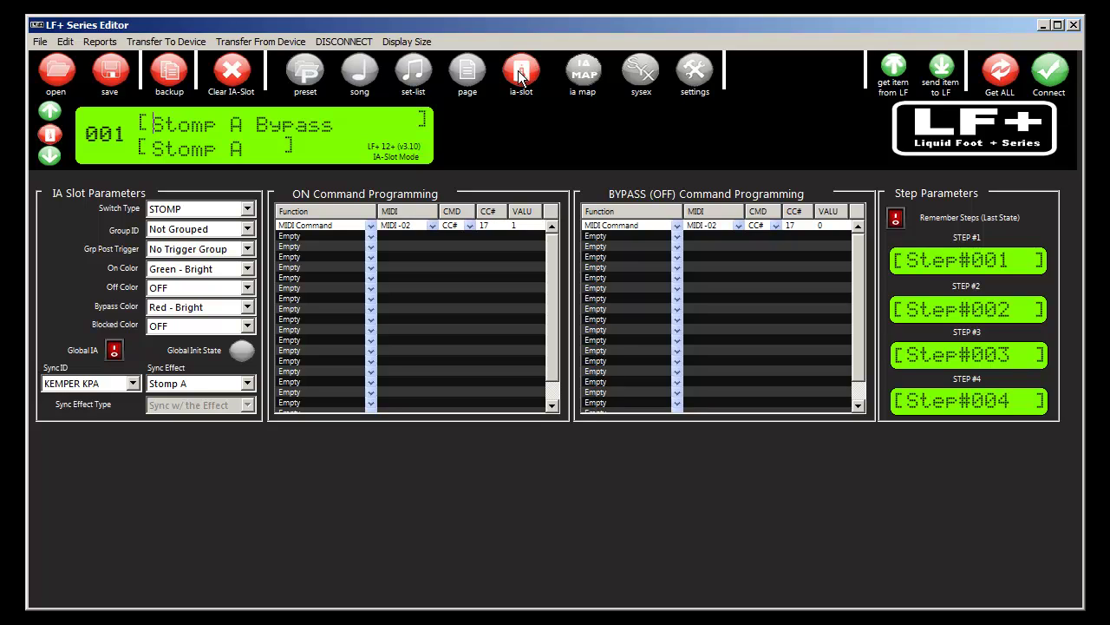
- Open IA-slot 001 from the IA-slot list and check its Sync ID and its ON and BYPASS commands
left_click(45, 138)
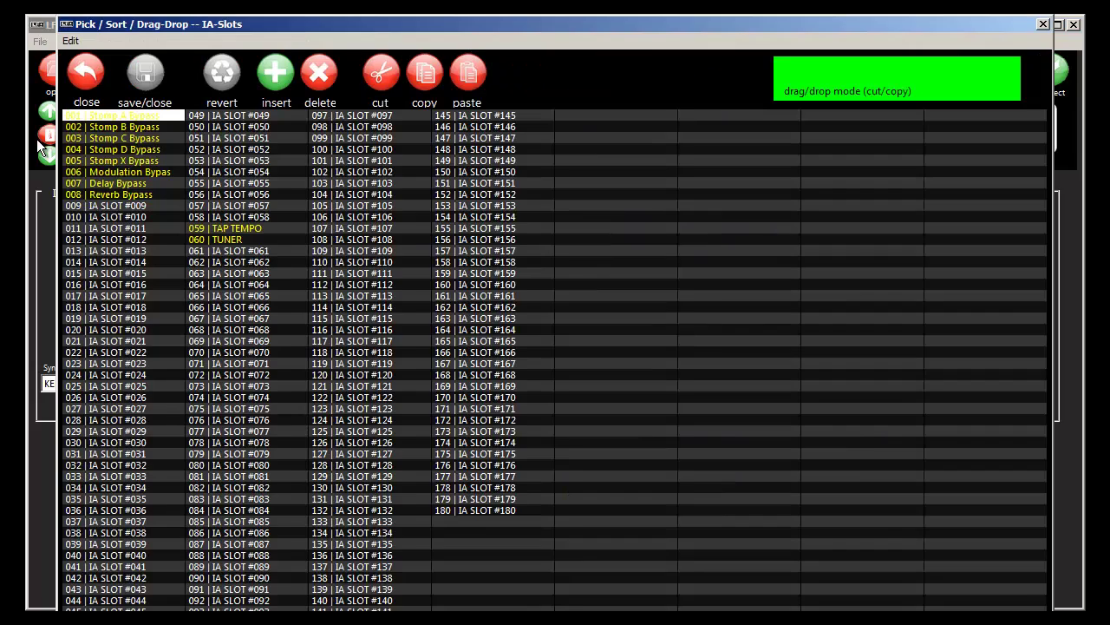
left_click(144, 128)
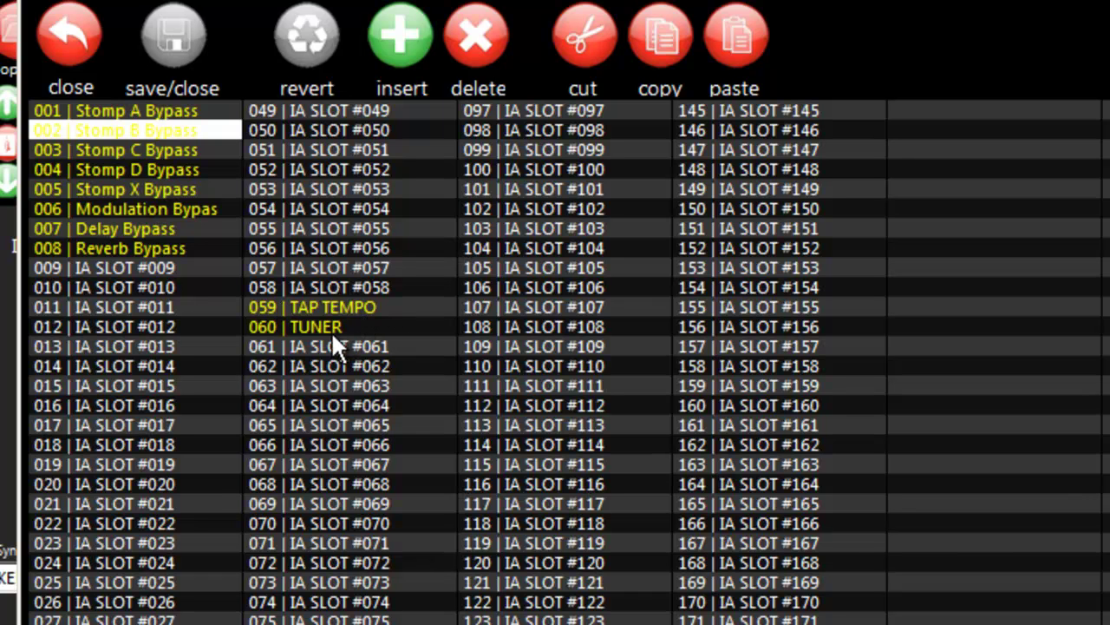
double_click(104, 112)
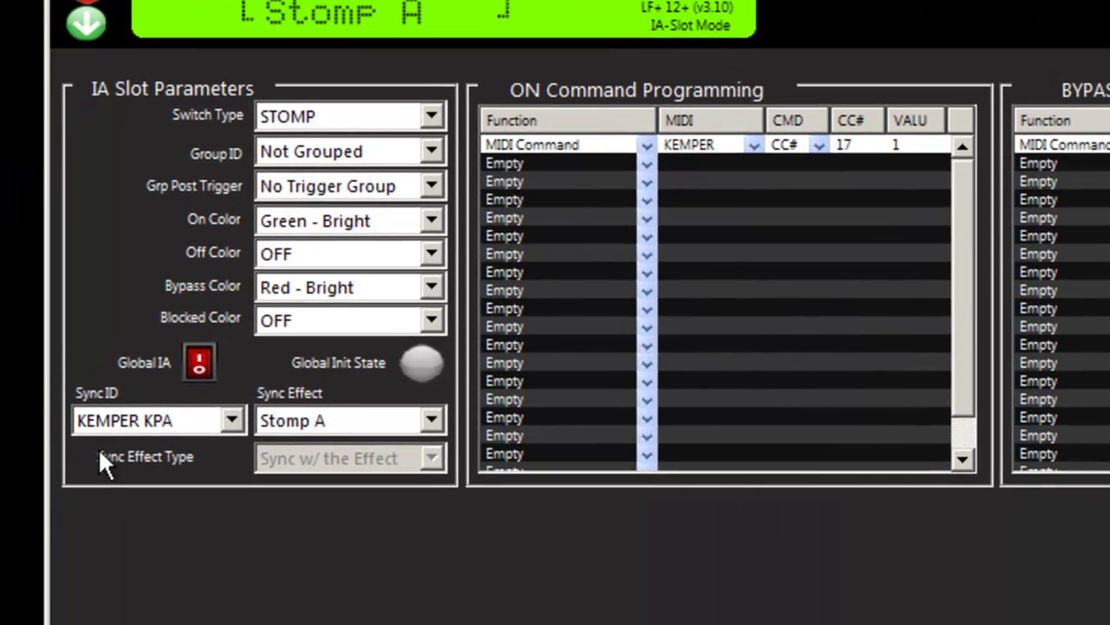
left_click(111, 425)
left_click(114, 526)
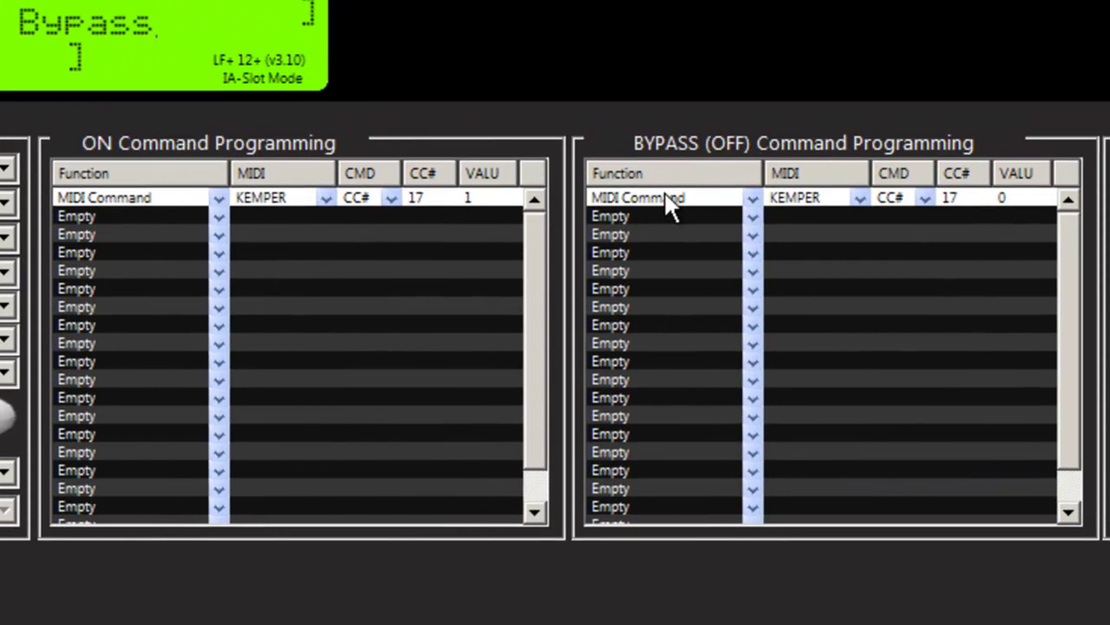
- Step forward through the IA-slots to 007 Delay Bypass and back, examining each slot's name, sync effect and MIDI command
left_click(71, 132)
left_click(71, 133)
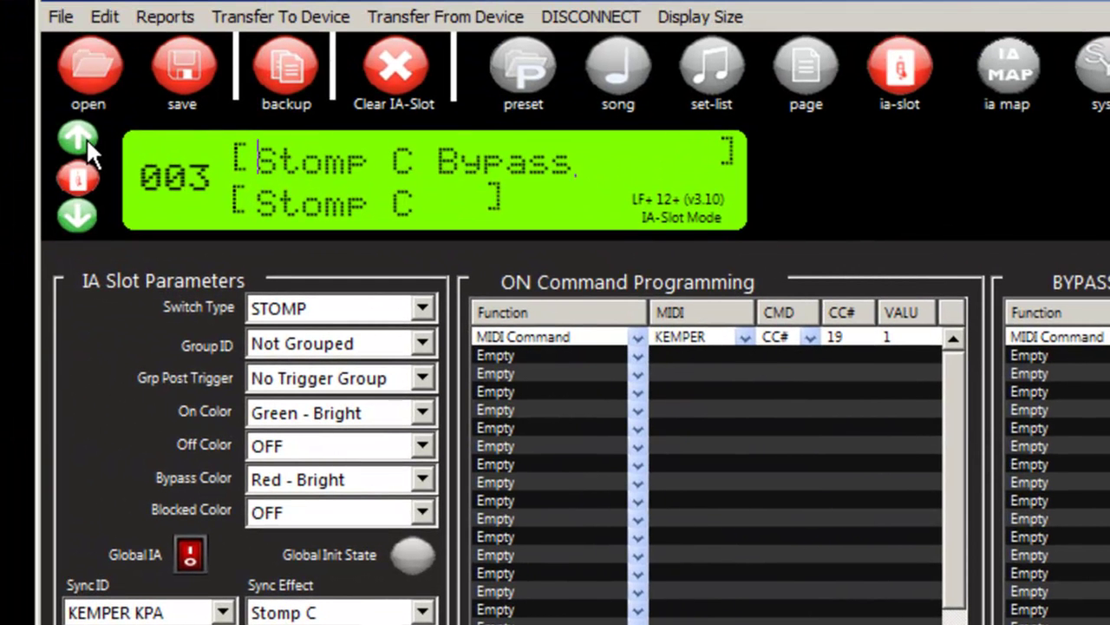
left_click(86, 139)
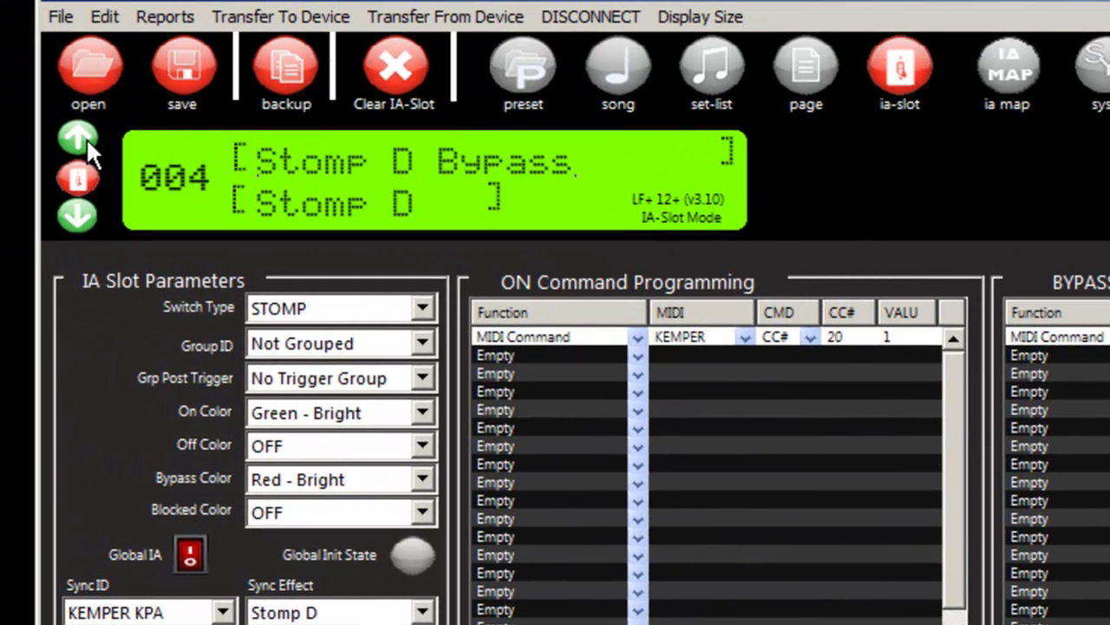
left_click(86, 137)
left_click(86, 137)
left_click(86, 137)
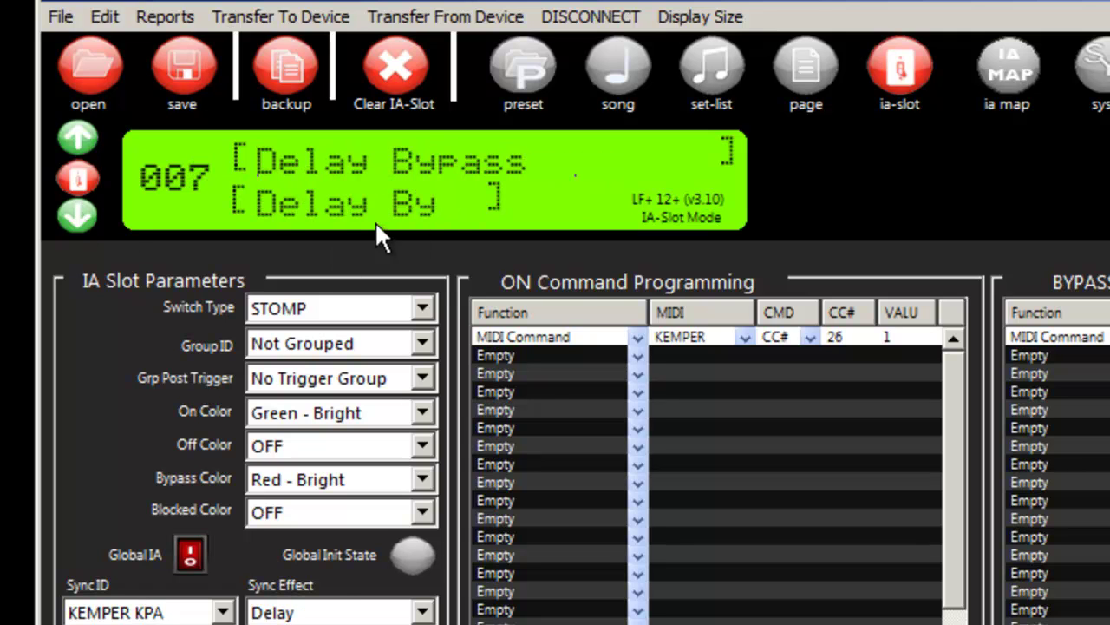
left_click(76, 219)
left_click(75, 218)
left_click(75, 219)
left_click(76, 218)
left_click(76, 218)
- Switch to preset editing, review the programmed presets in the preset list and open preset 001
left_click(523, 70)
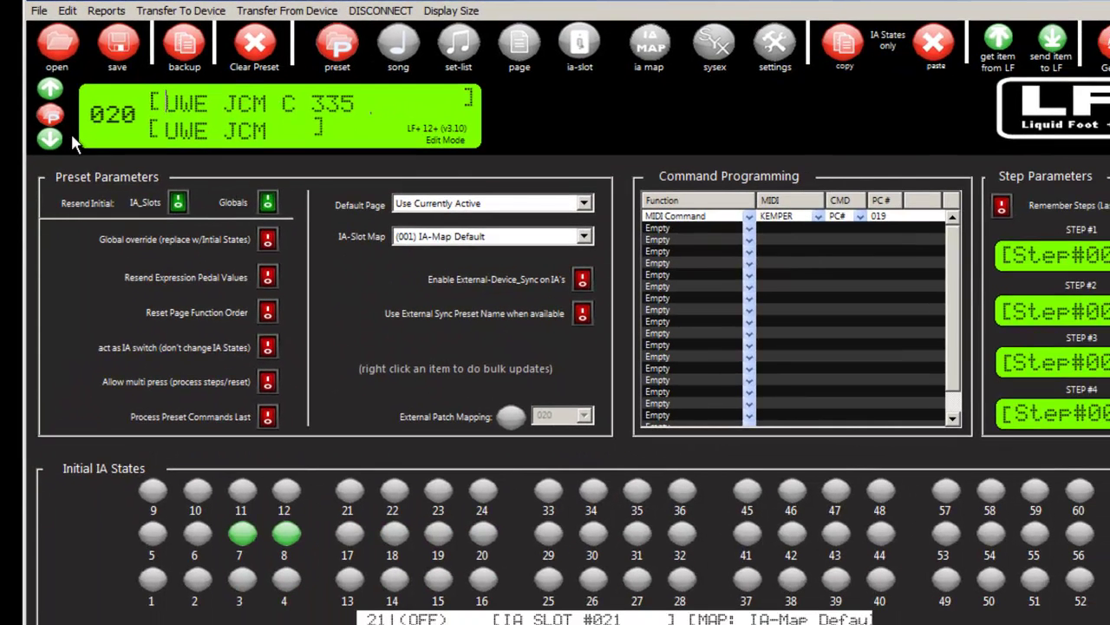
left_click(56, 118)
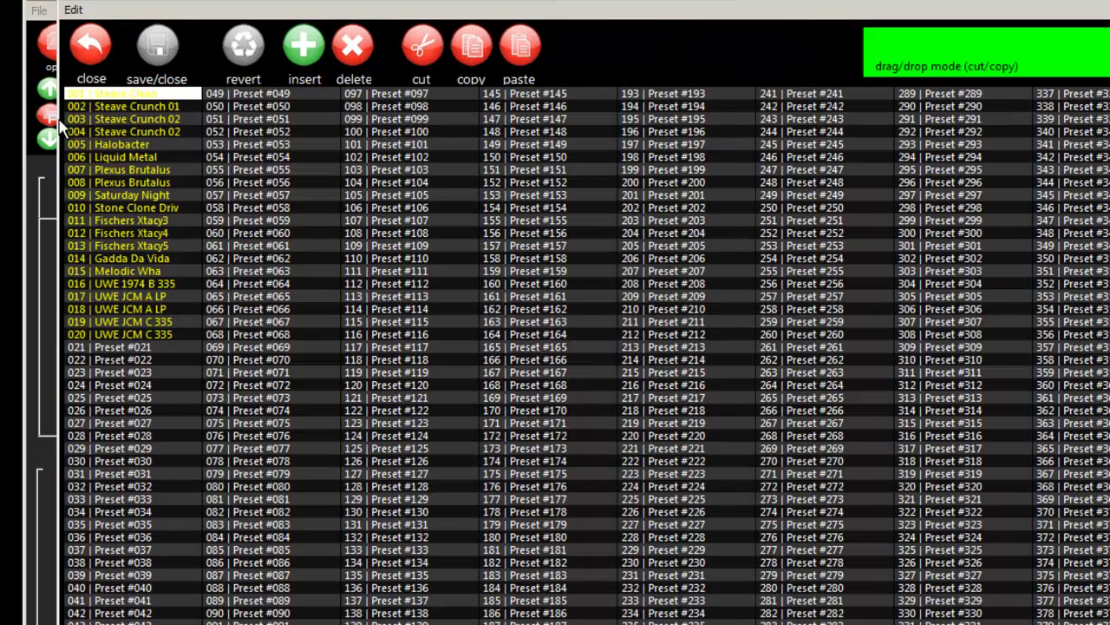
left_click(118, 336)
double_click(127, 94)
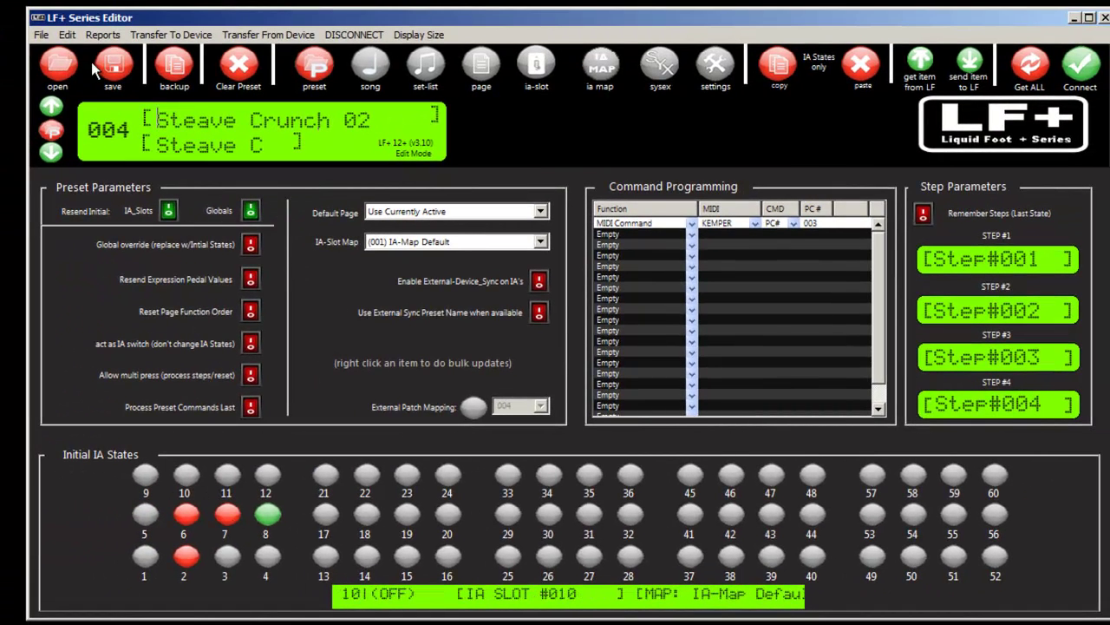
- Step through the presets following 004 and compare their names, program changes and initial IA states
left_click(51, 106)
left_click(51, 107)
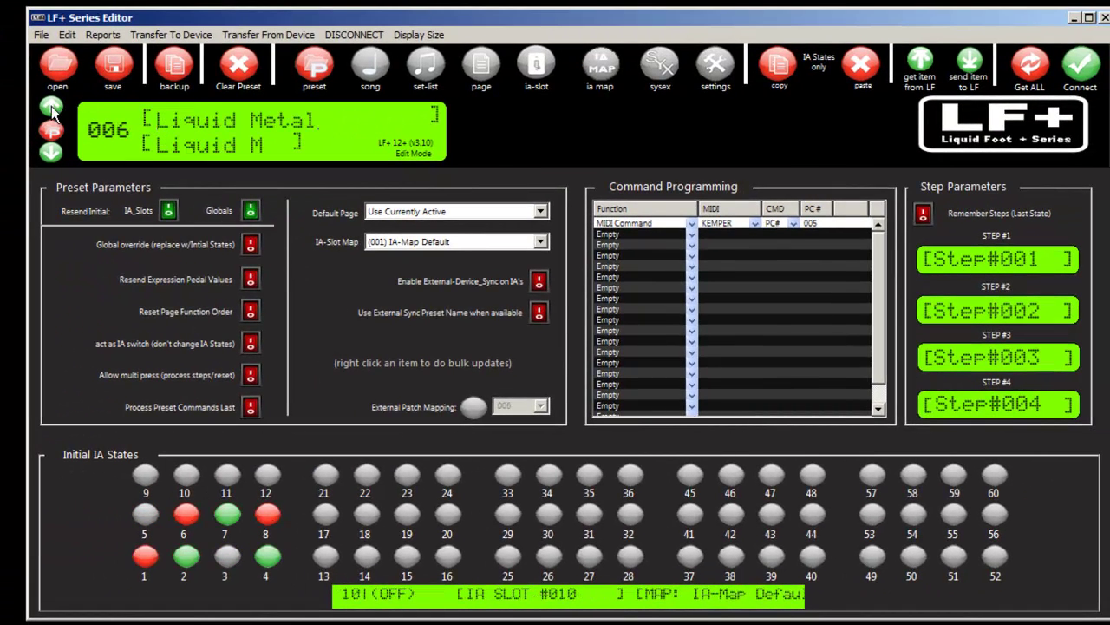
left_click(51, 106)
left_click(51, 152)
- Open the device settings and check the preset name source and the name of MIDI channel 2
left_click(725, 77)
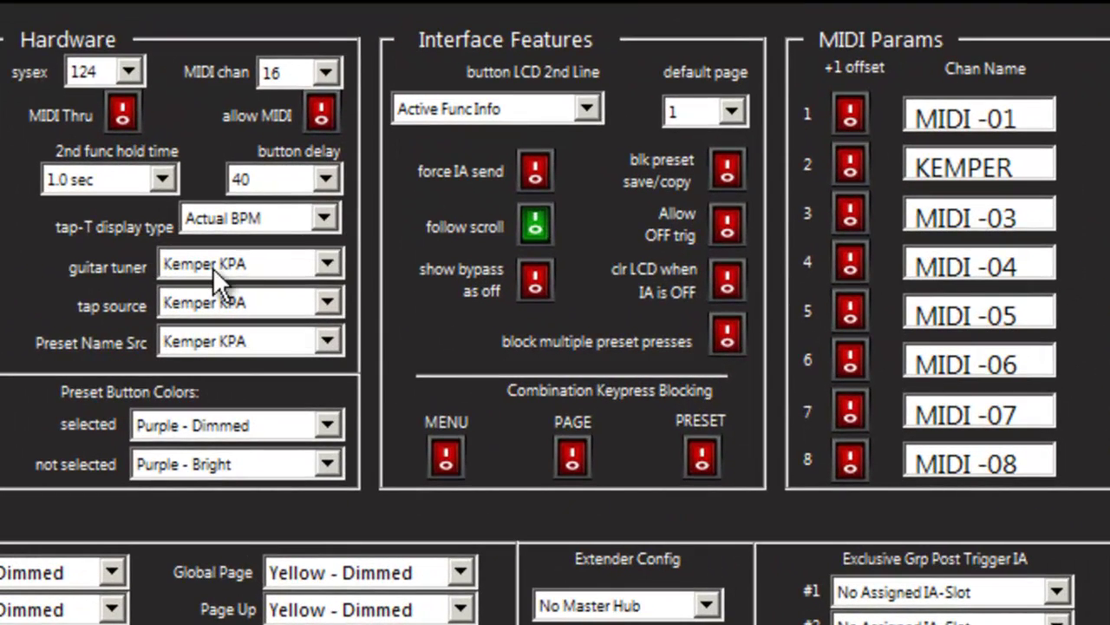
left_click(194, 347)
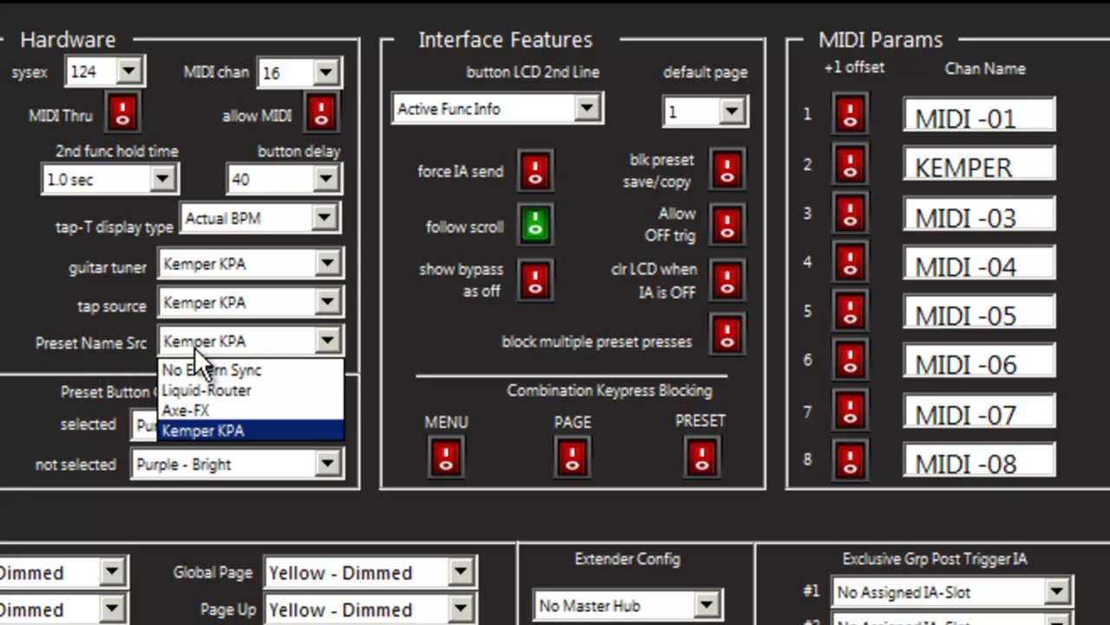
left_click(187, 428)
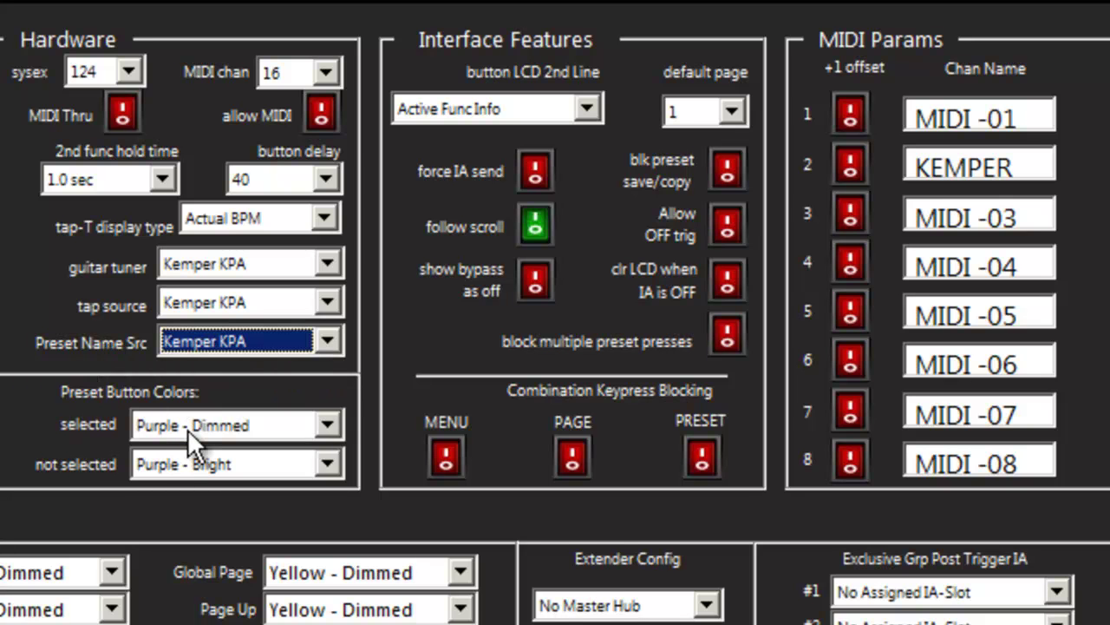
left_click_drag(1002, 165, 905, 165)
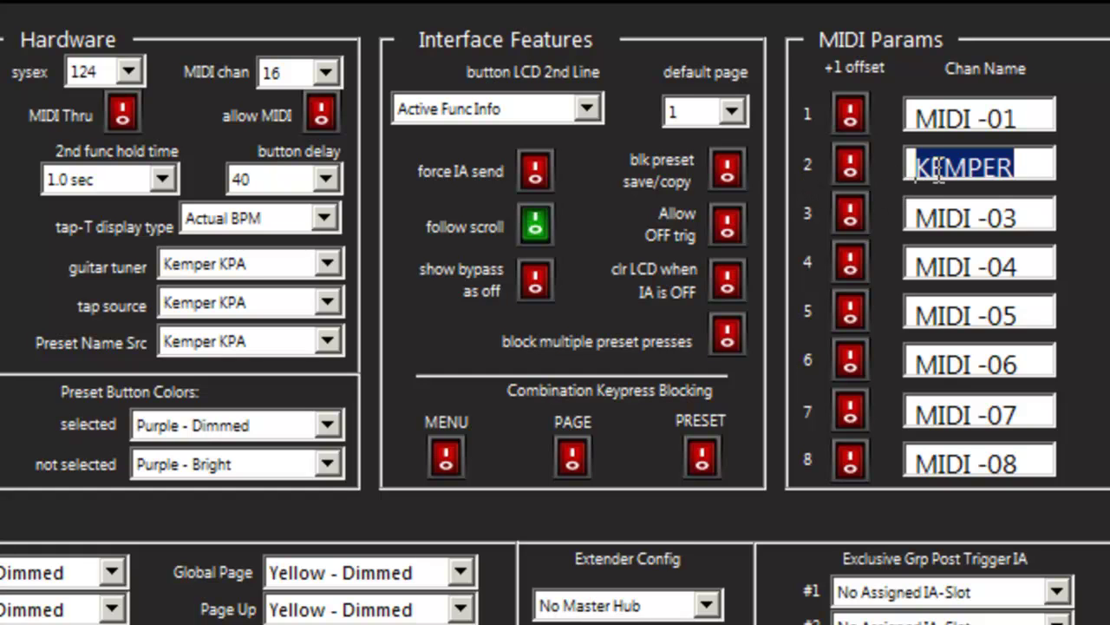
key("Right")
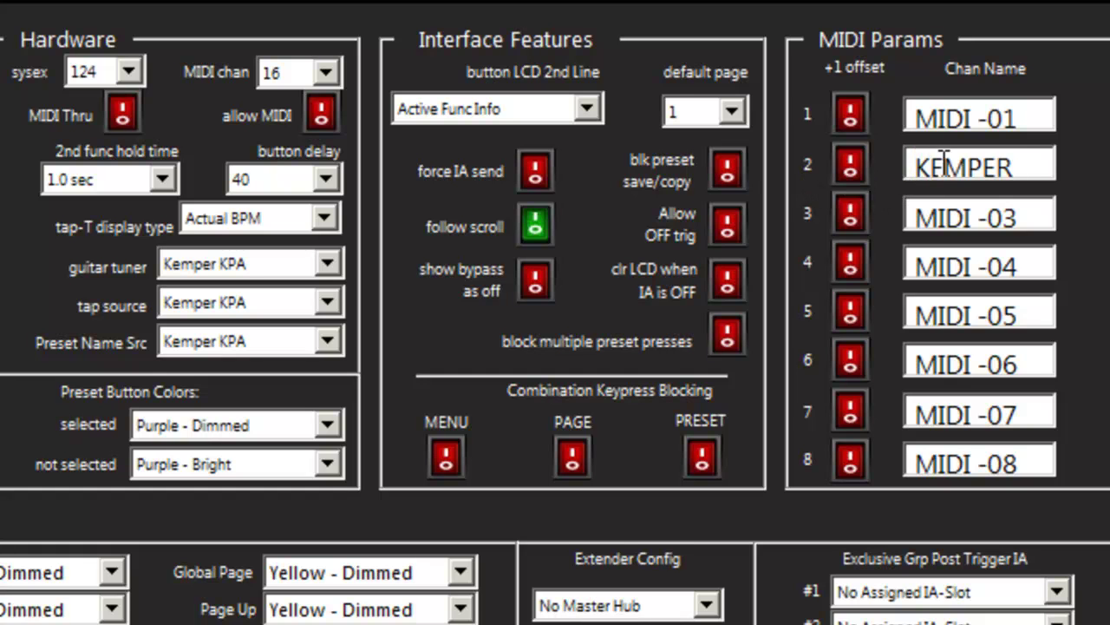
- Check the name of MIDI channel 2 and review which data types are included when syncing to the LF+ device
left_click_drag(1012, 168, 901, 176)
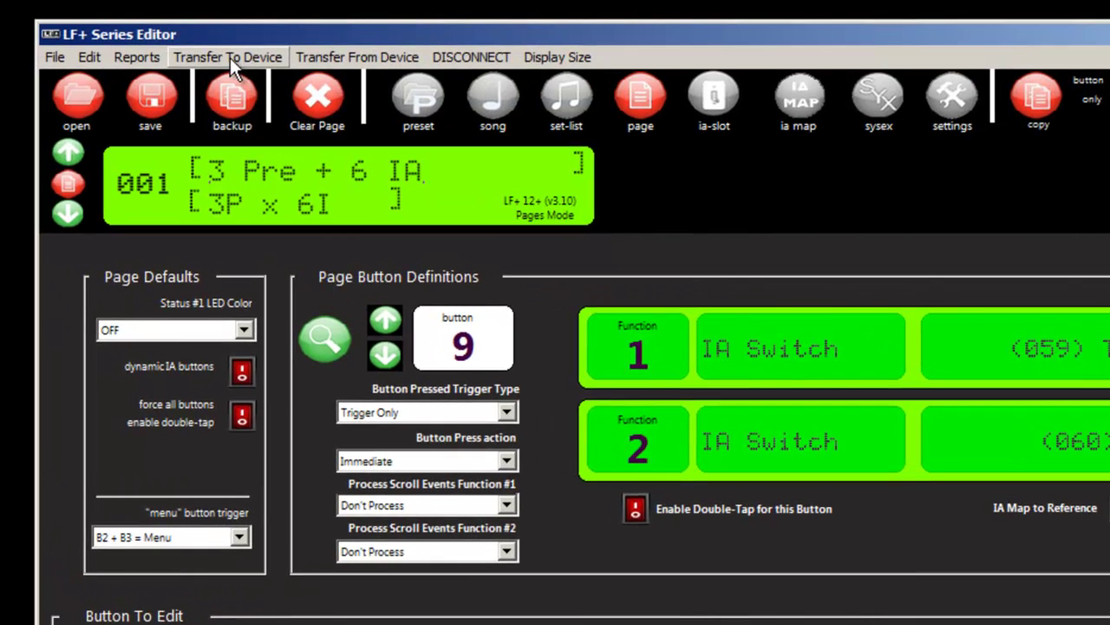
left_click(212, 48)
left_click(210, 252)
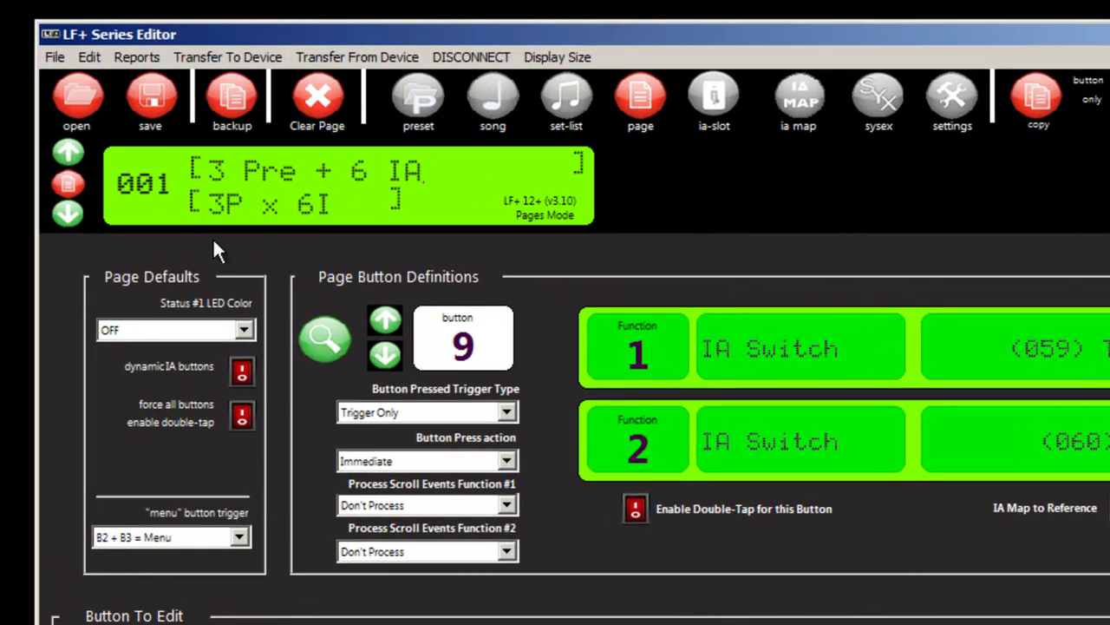
left_click(226, 59)
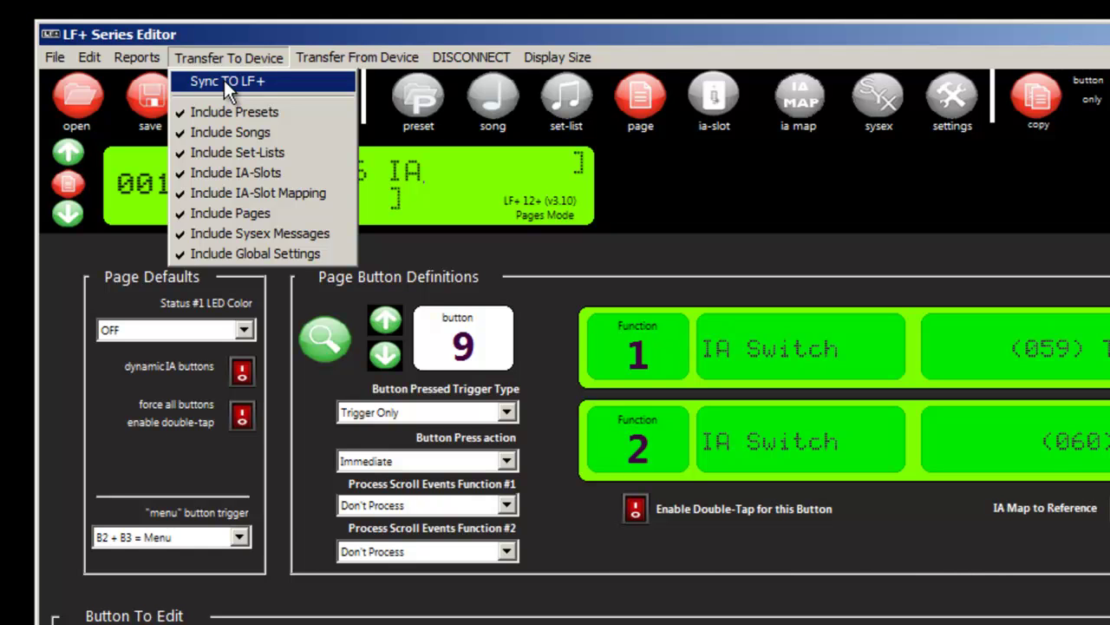
left_click(665, 223)
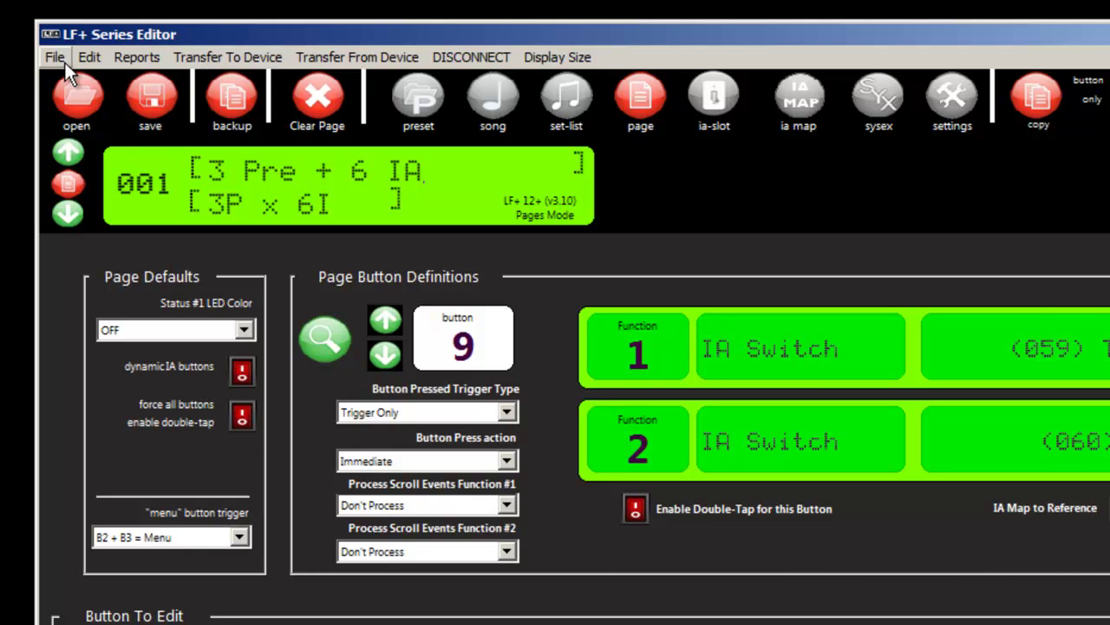
- Return to preset editing, check preset 006's long and short names, and enable Use External Sync Preset Name when available
left_click(420, 100)
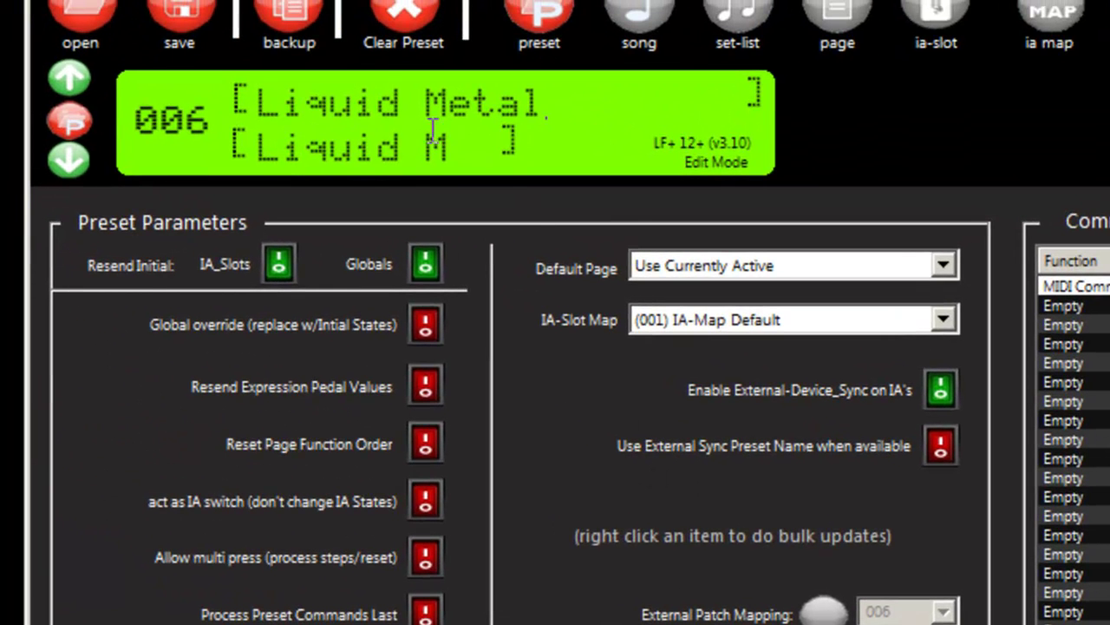
left_click_drag(331, 146, 426, 146)
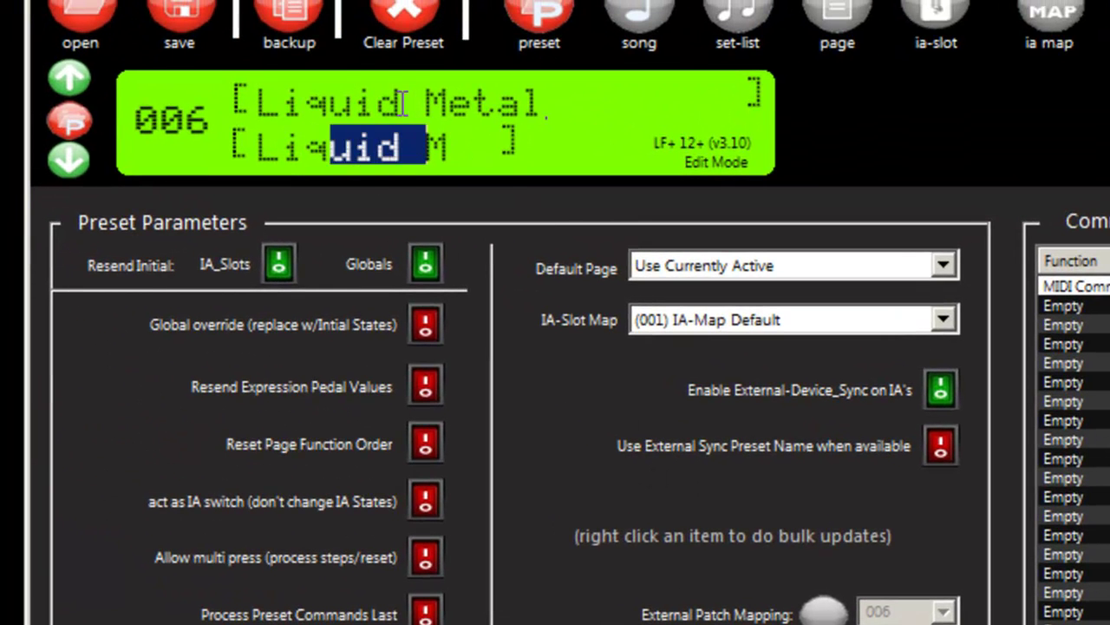
left_click(356, 100)
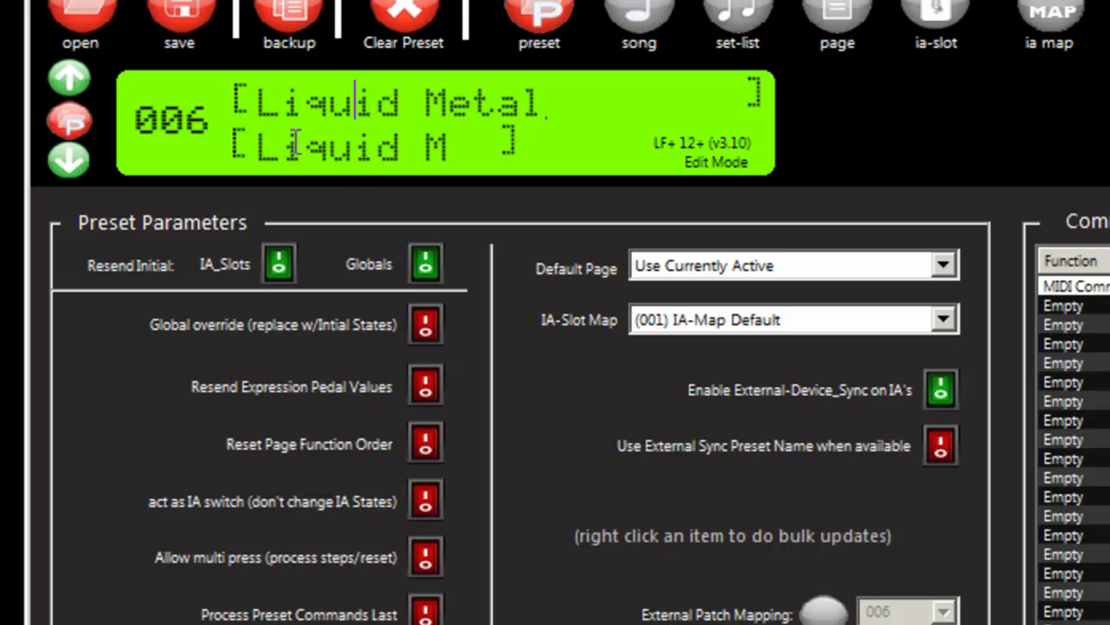
left_click(947, 453)
left_click(938, 441)
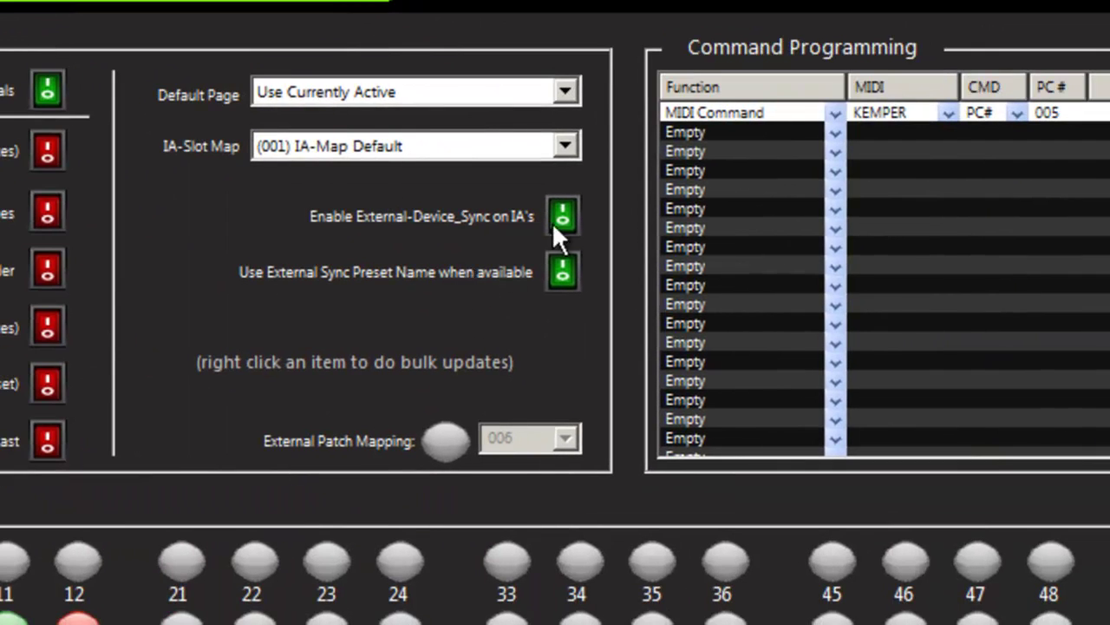
- Copy the current external device sync and external sync preset name settings to all presets
right_click(564, 216)
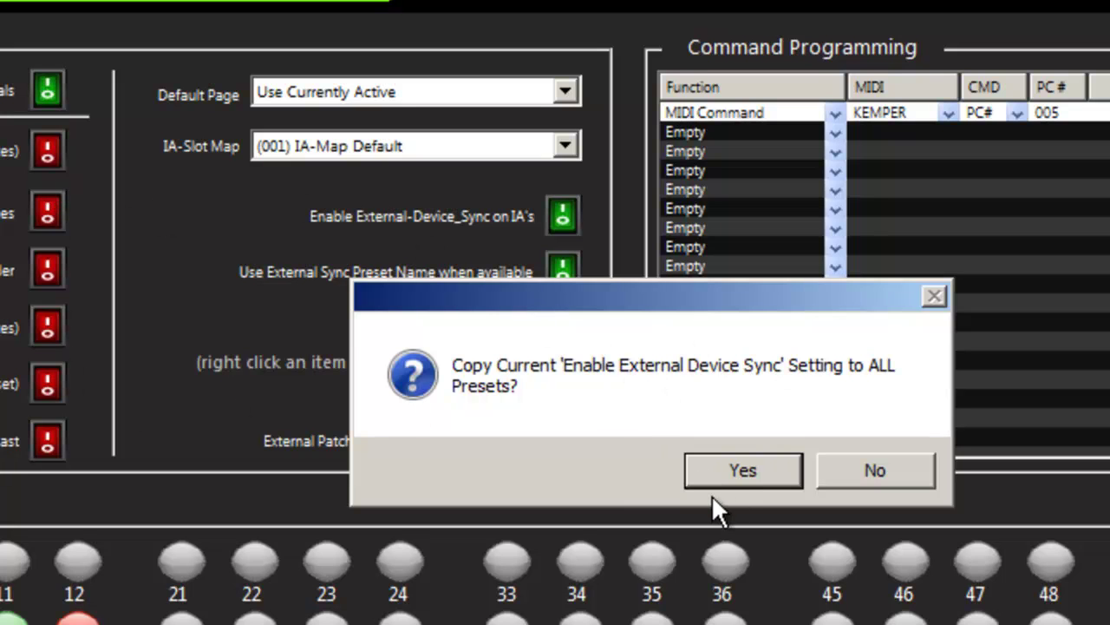
left_click(741, 471)
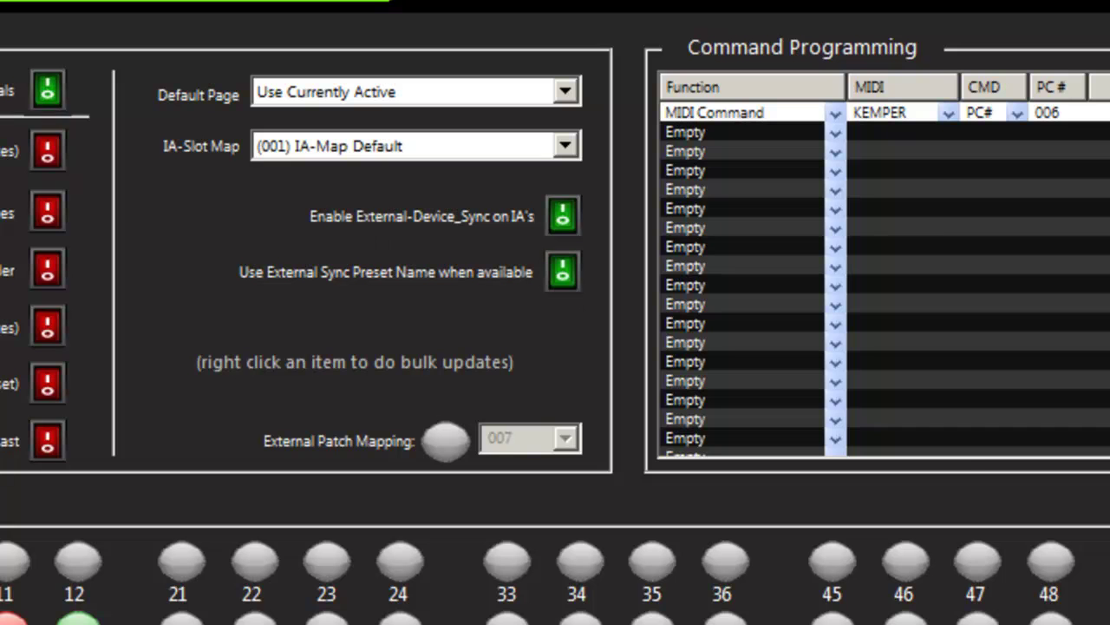
right_click(562, 272)
left_click(742, 470)
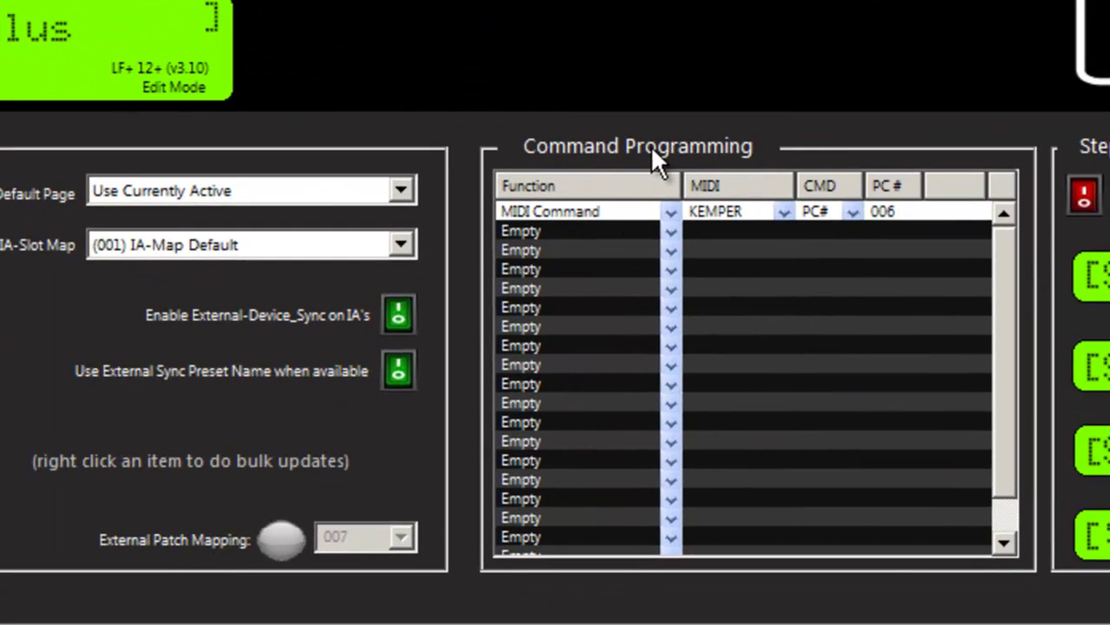
- View the copy and paste options for the preset's programming commands, and dismiss them without copying anything
right_click(651, 146)
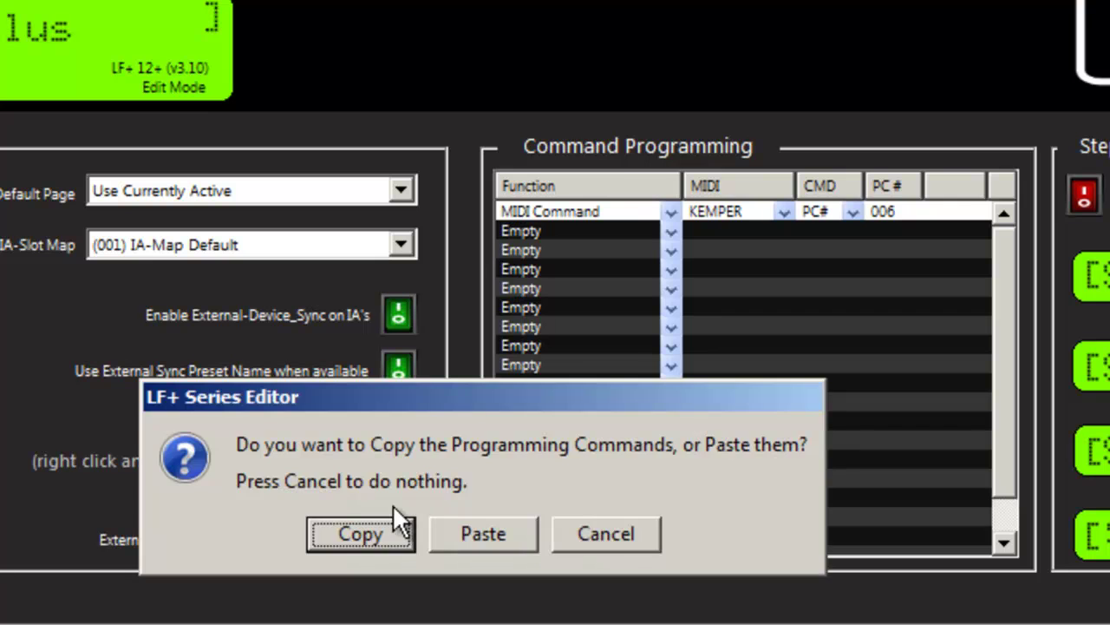
left_click(585, 538)
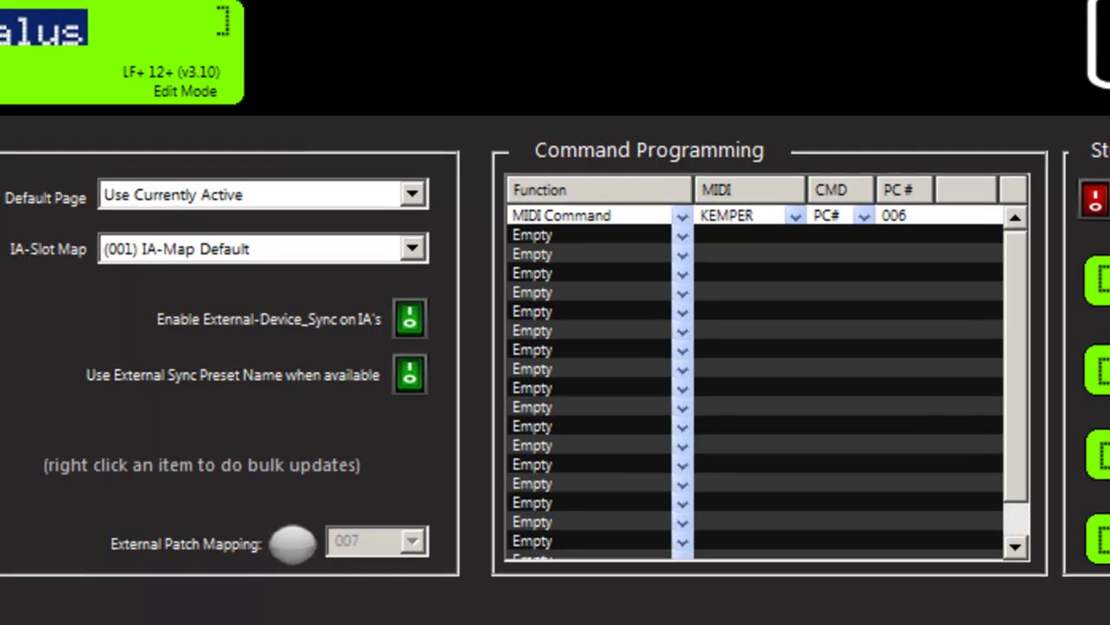
- Sync the presets, songs, set-lists, IA-slots, IA-slot mapping, pages, sysex messages and global settings to the LF+ device
left_click(109, 5)
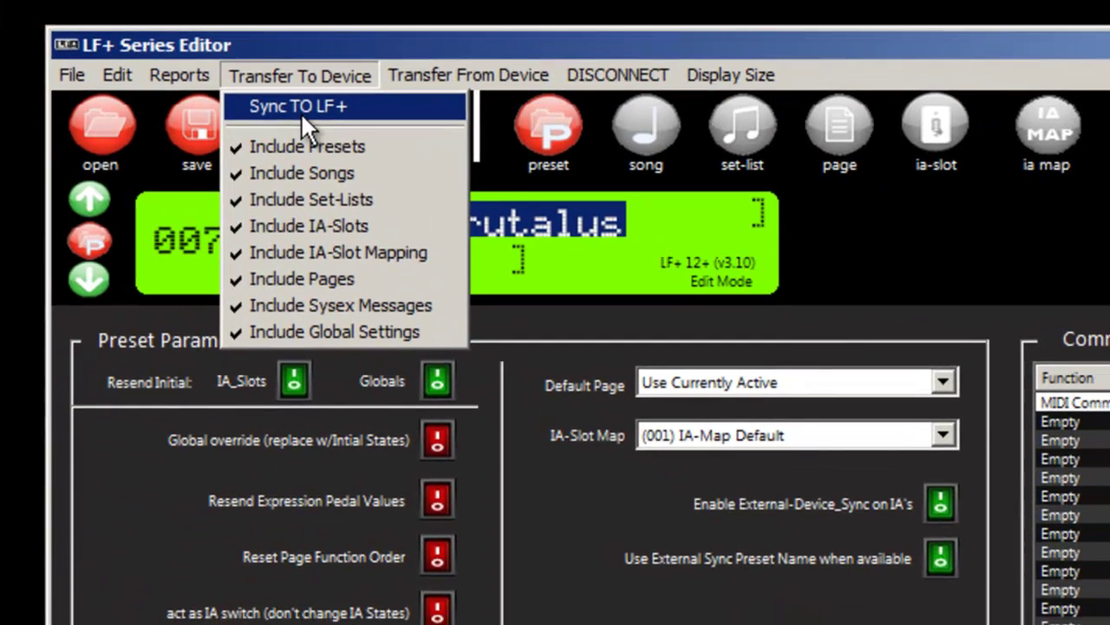
left_click(308, 111)
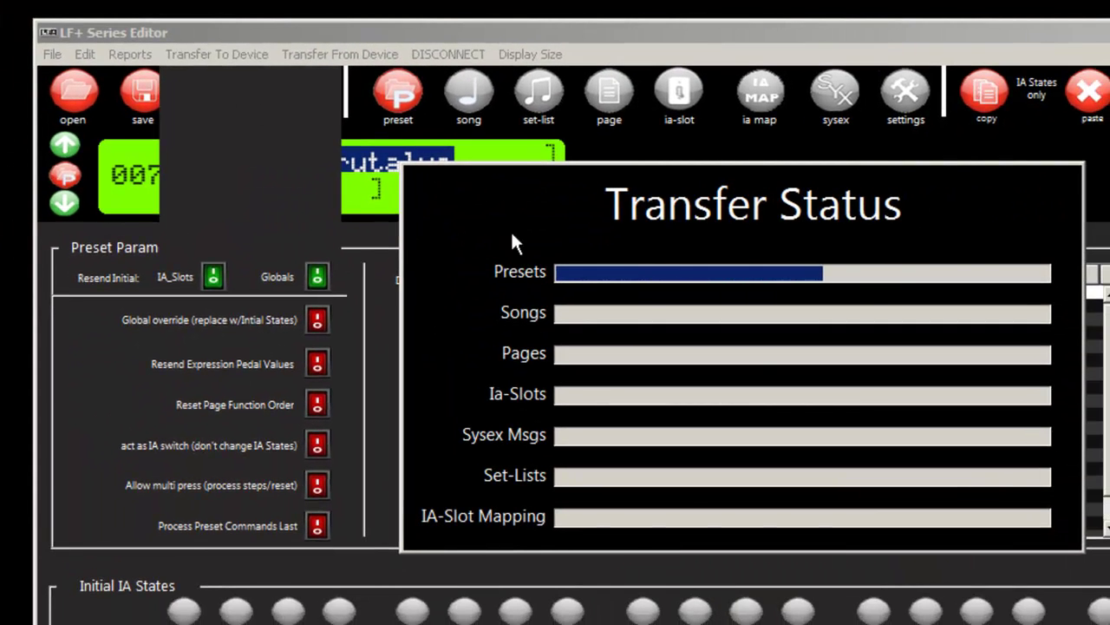